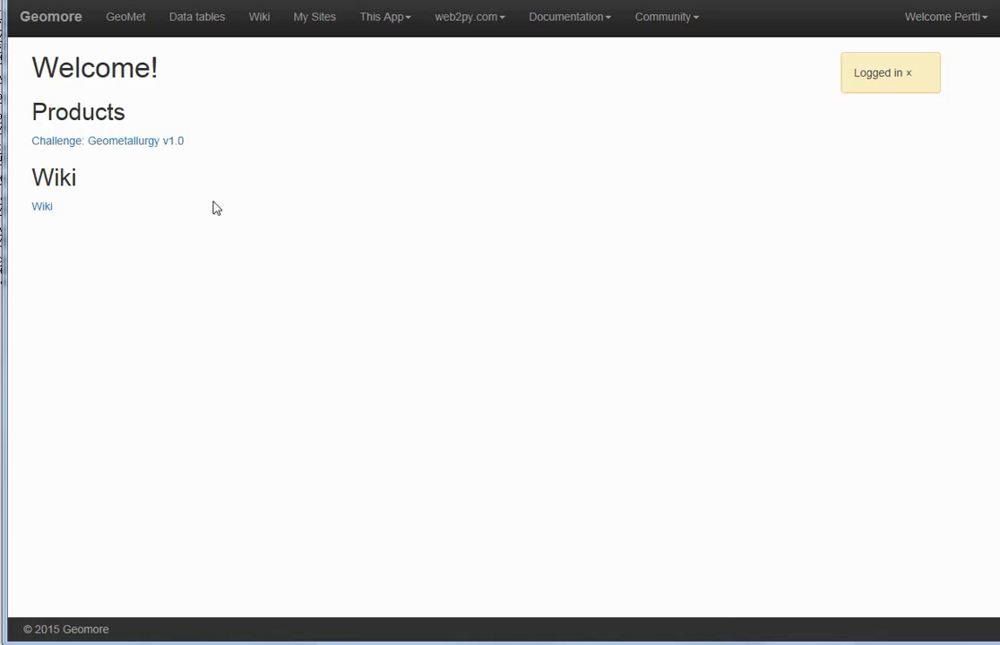
# - Start the Geometallurgy challenge and load savestate 'Save: 25'
pyautogui.click(122, 151)
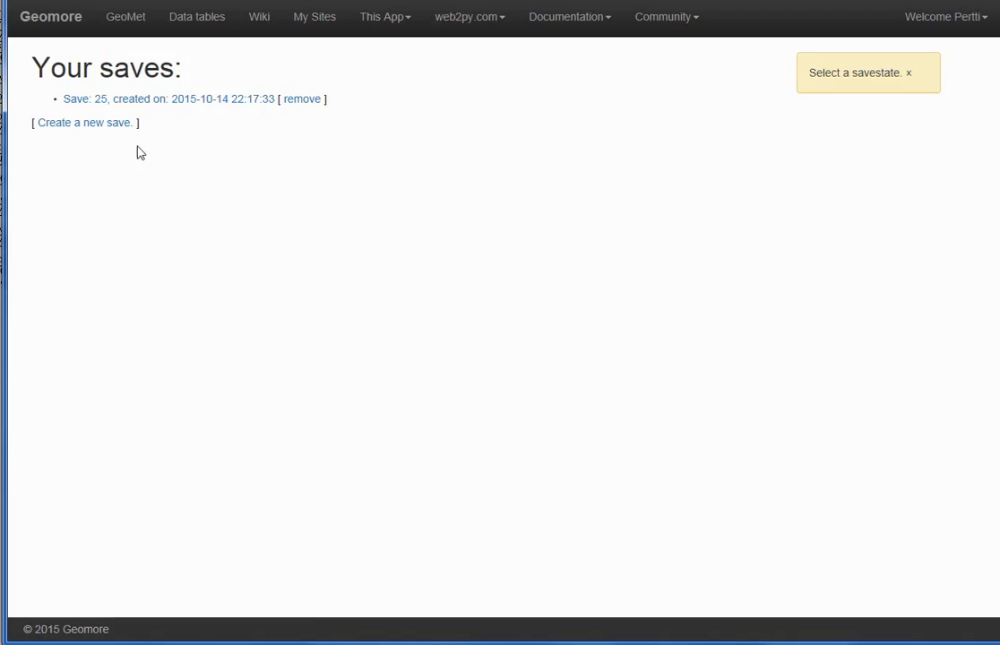
pyautogui.click(213, 108)
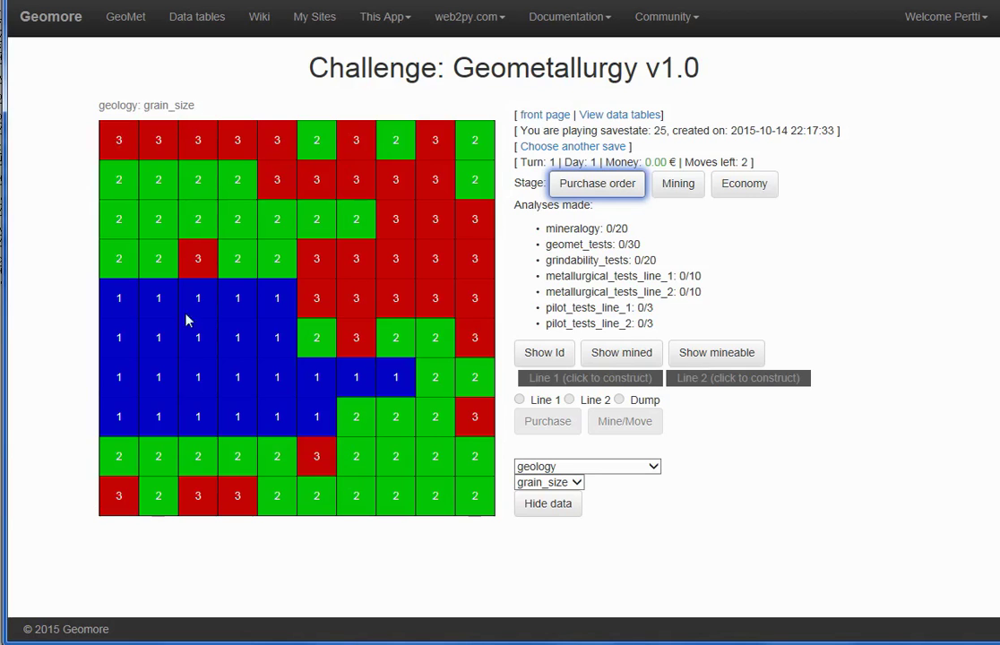
# - Show the geology host_rock map, then the geology grade map on the block grid
pyautogui.click(653, 467)
pyautogui.click(655, 469)
pyautogui.click(576, 484)
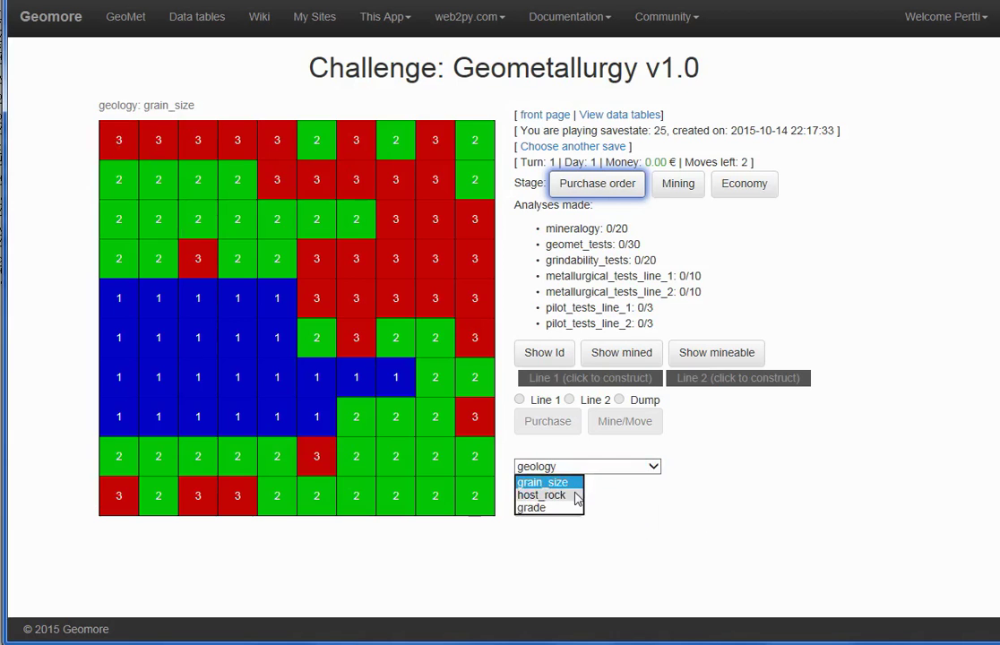
pyautogui.click(576, 499)
pyautogui.click(576, 484)
pyautogui.click(576, 495)
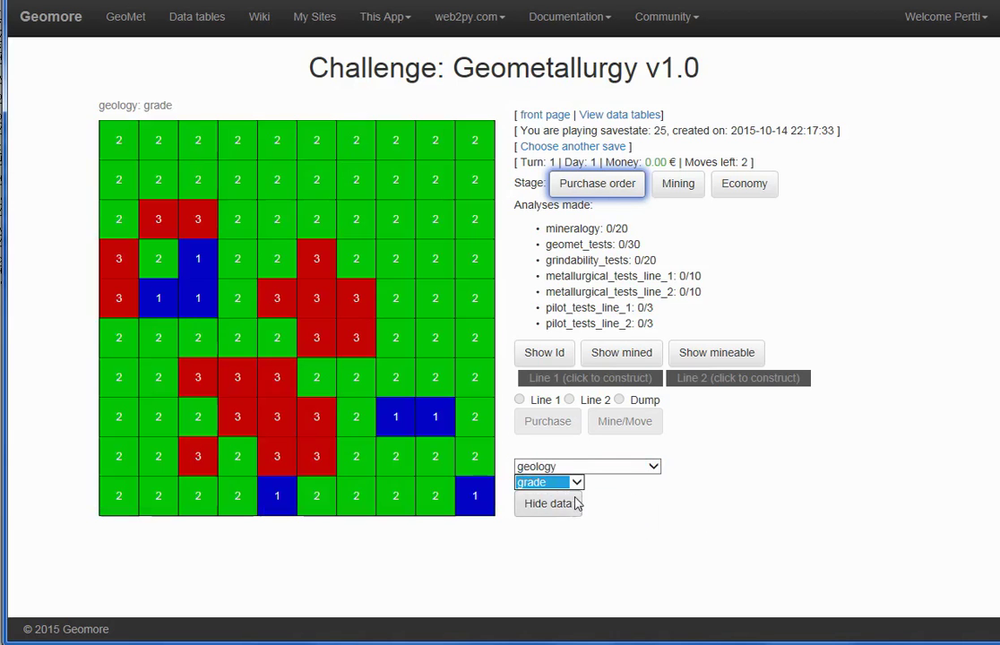
# - Switch the map to assays data, showing si_pct and then p_pct
pyautogui.click(653, 467)
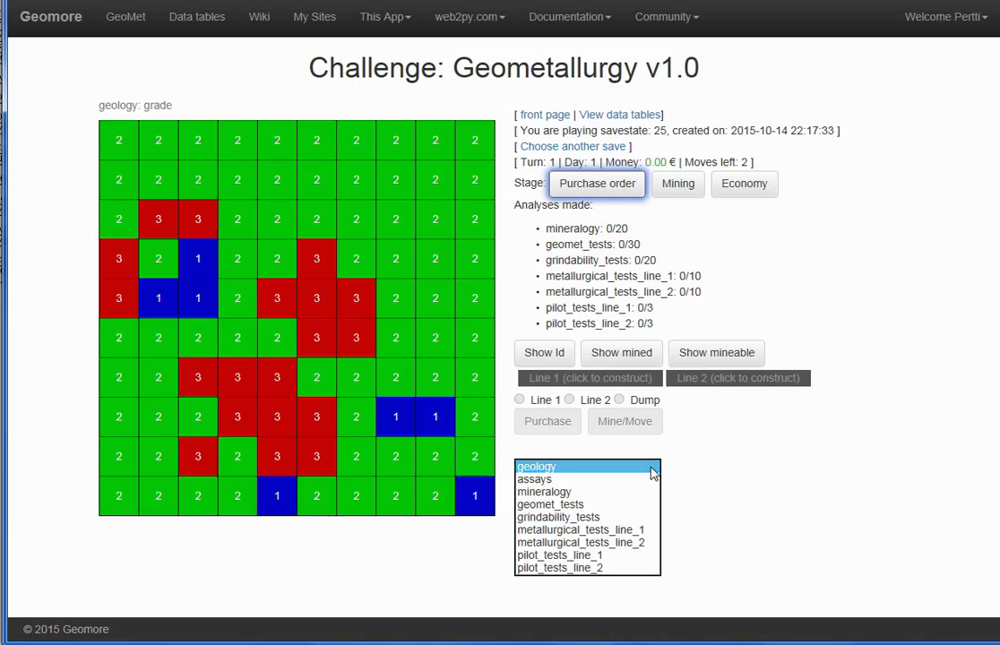
pyautogui.click(632, 481)
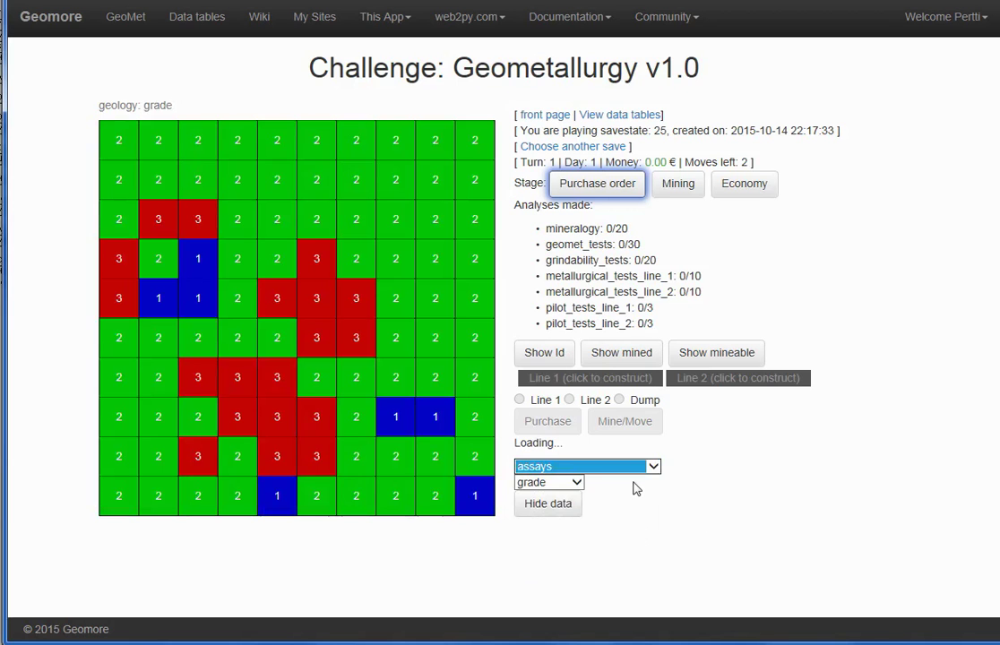
pyautogui.click(577, 489)
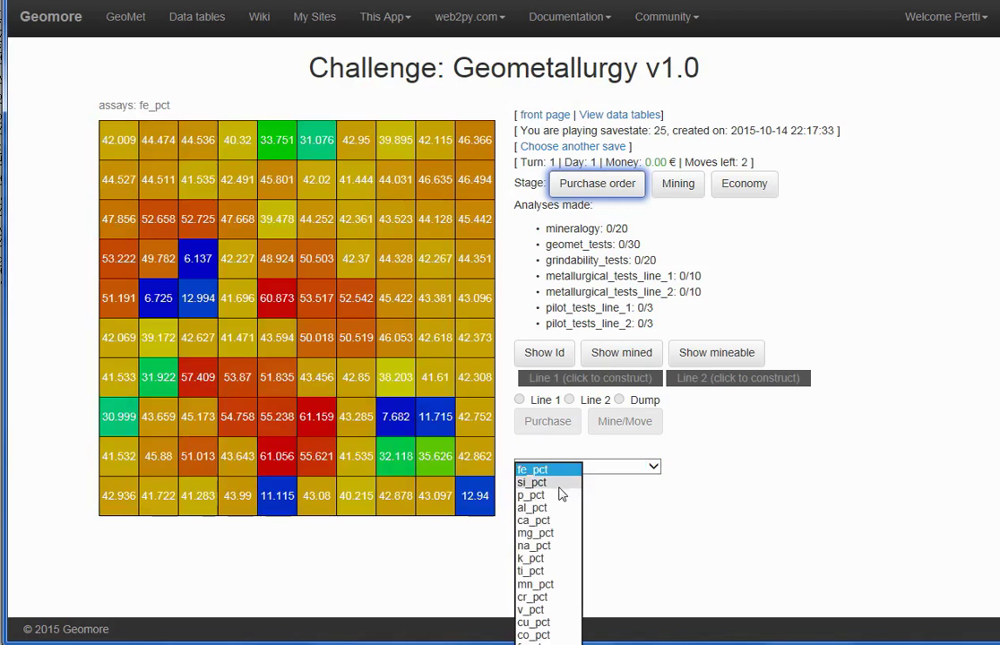
pyautogui.click(577, 489)
pyautogui.click(575, 484)
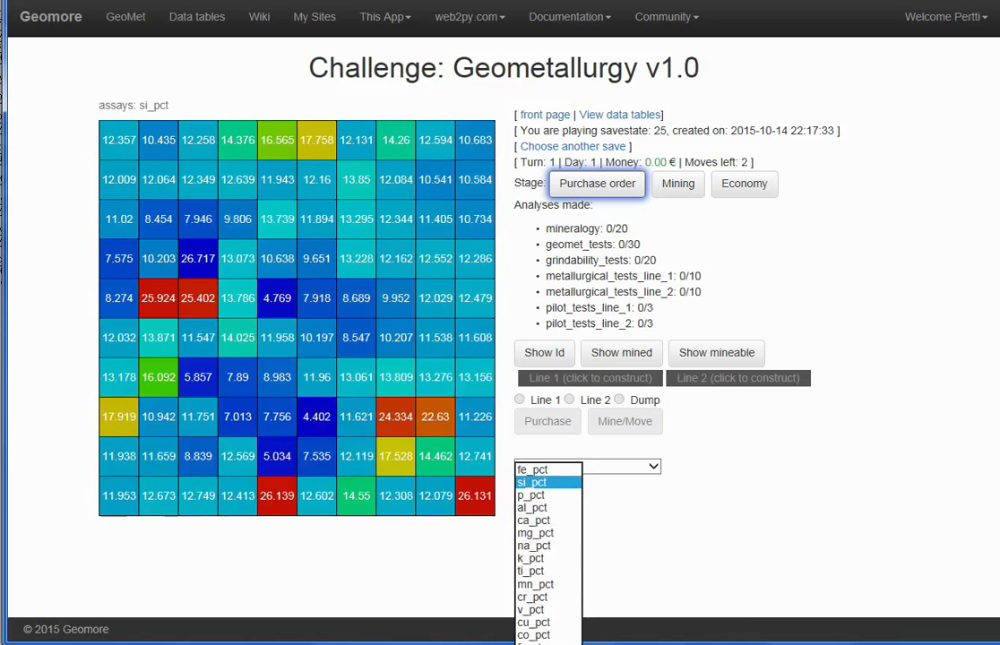
pyautogui.click(532, 495)
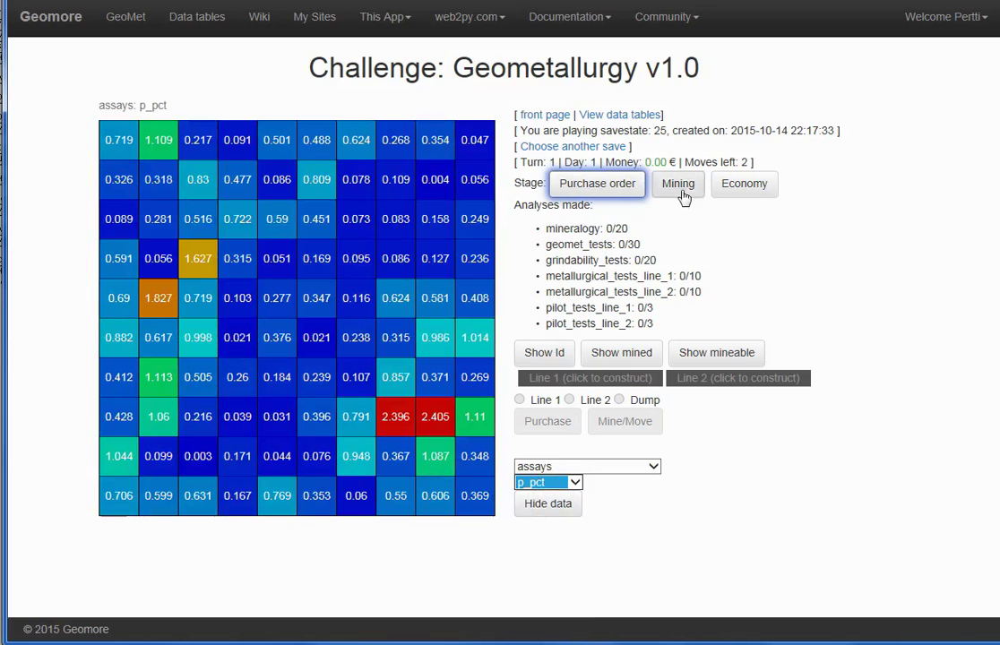
# - Open the data tables page and review the geology table
pyautogui.click(643, 121)
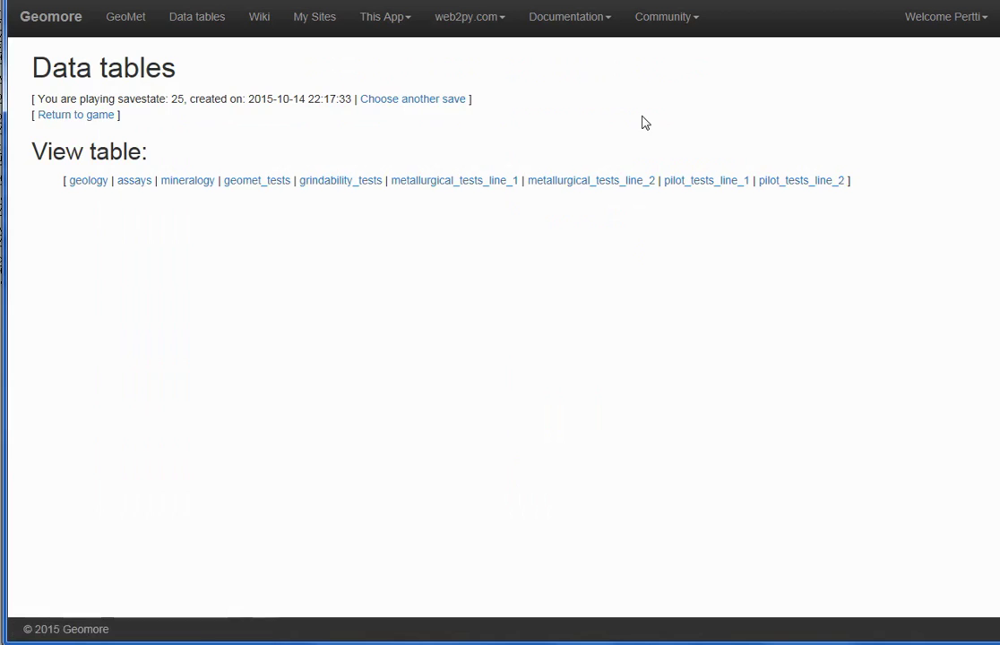
pyautogui.click(86, 186)
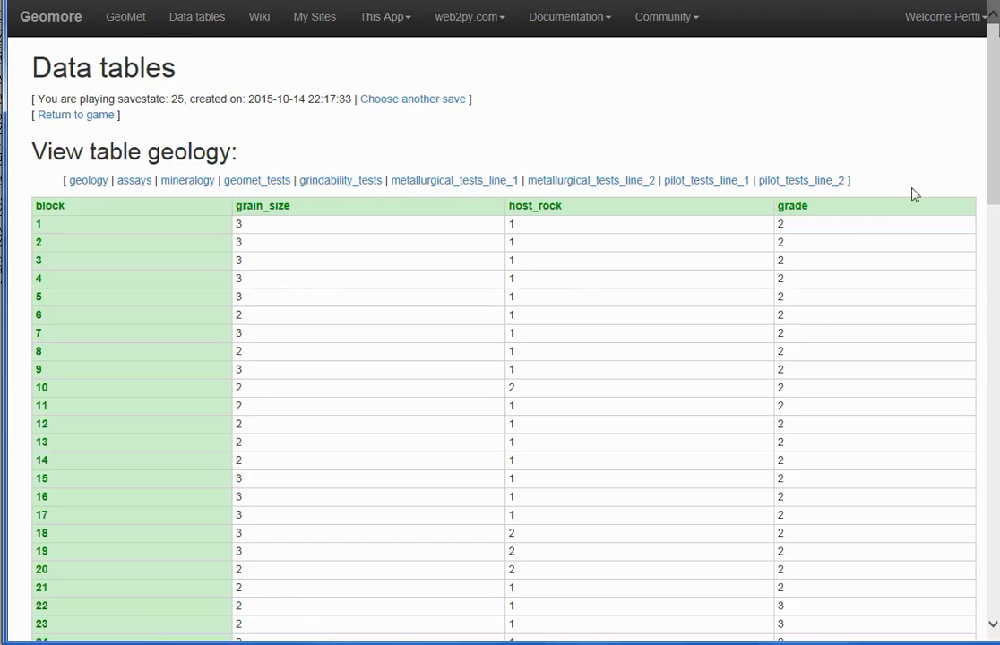
pyautogui.moveTo(986, 193); pyautogui.dragTo(981, 170)
# - View the assays table and select its header and first assay rows
pyautogui.click(131, 183)
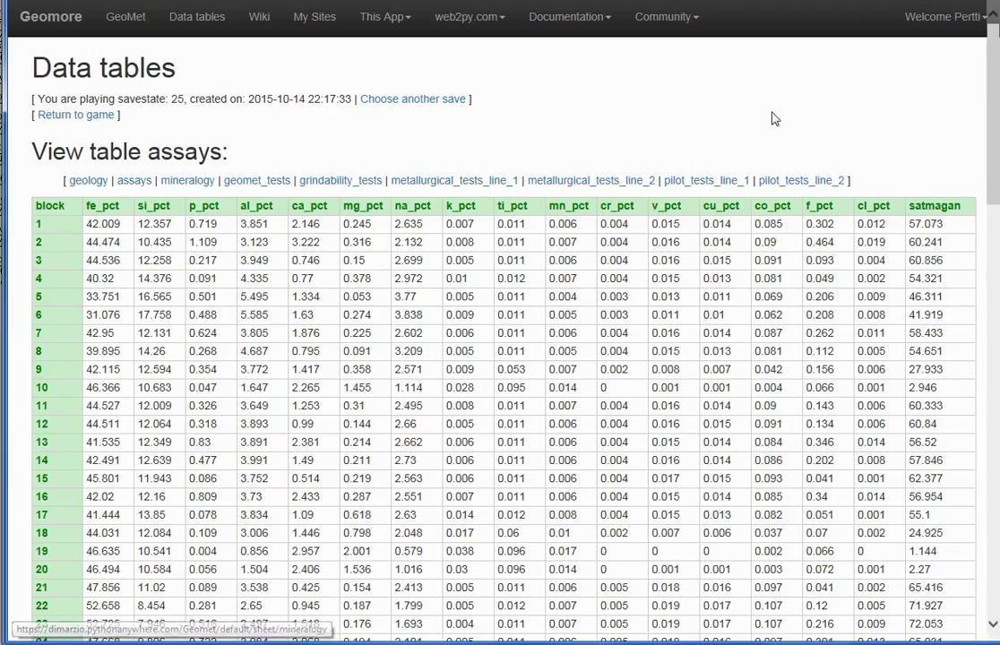
pyautogui.moveTo(992, 99); pyautogui.dragTo(991, 144)
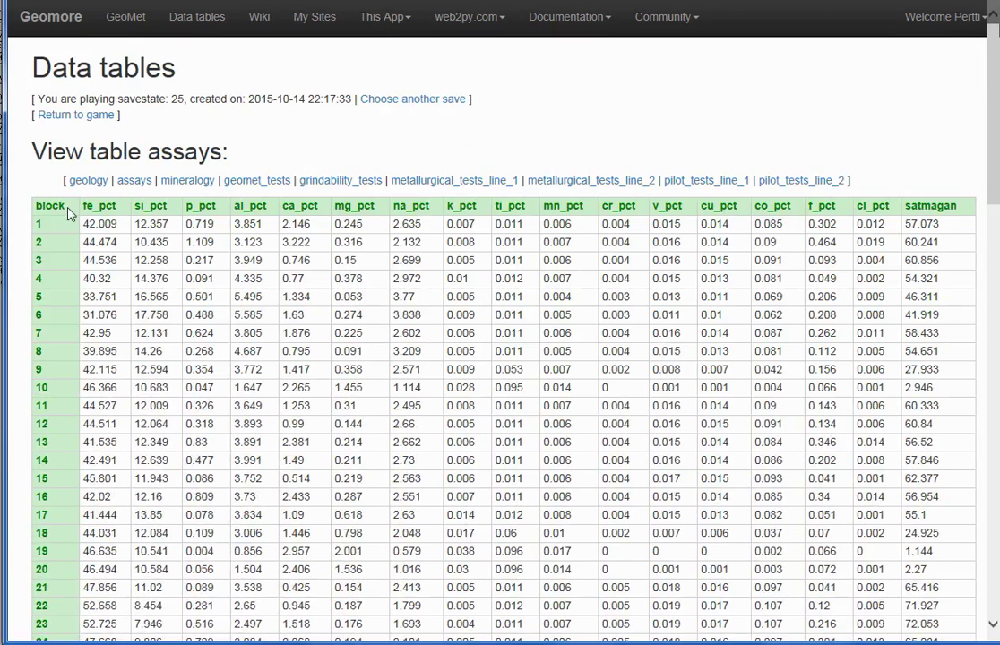
pyautogui.moveTo(59, 186); pyautogui.dragTo(757, 347)
pyautogui.rightClick(757, 348)
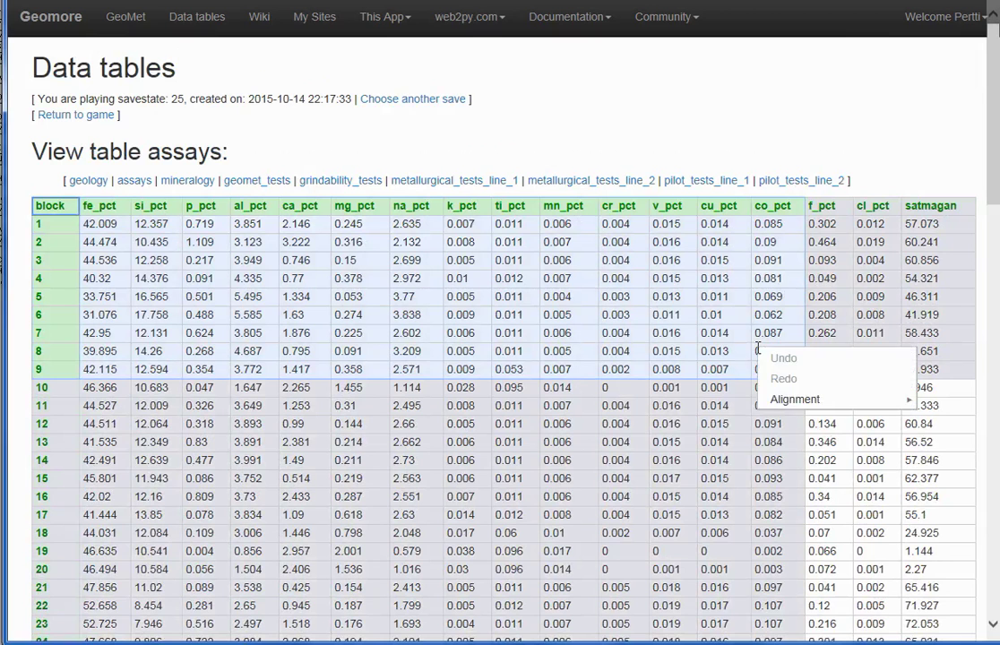
pyautogui.moveTo(59, 188); pyautogui.dragTo(942, 332)
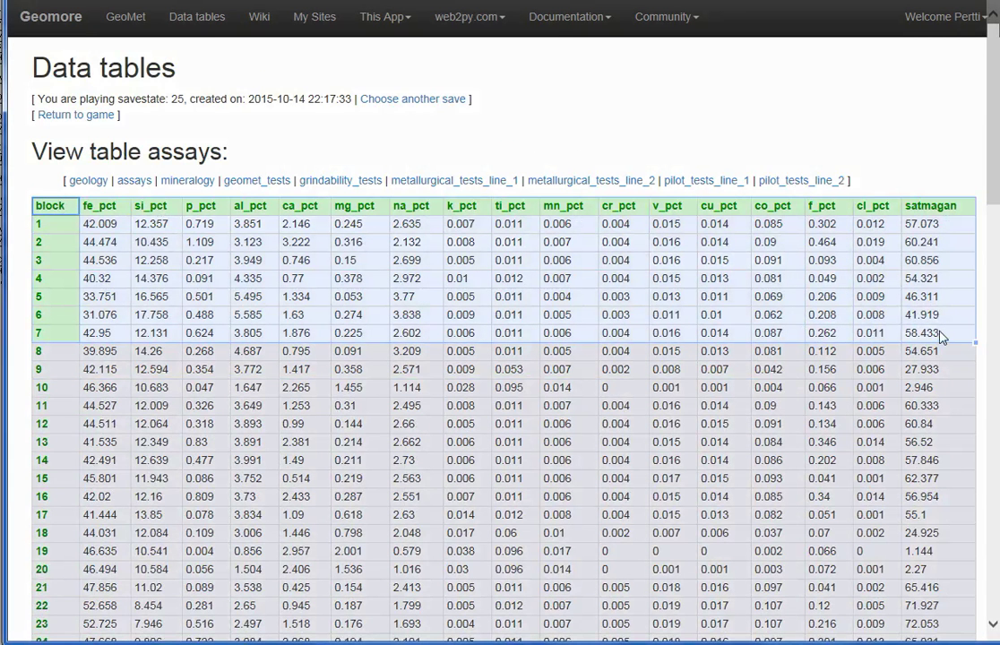
pyautogui.click(49, 206)
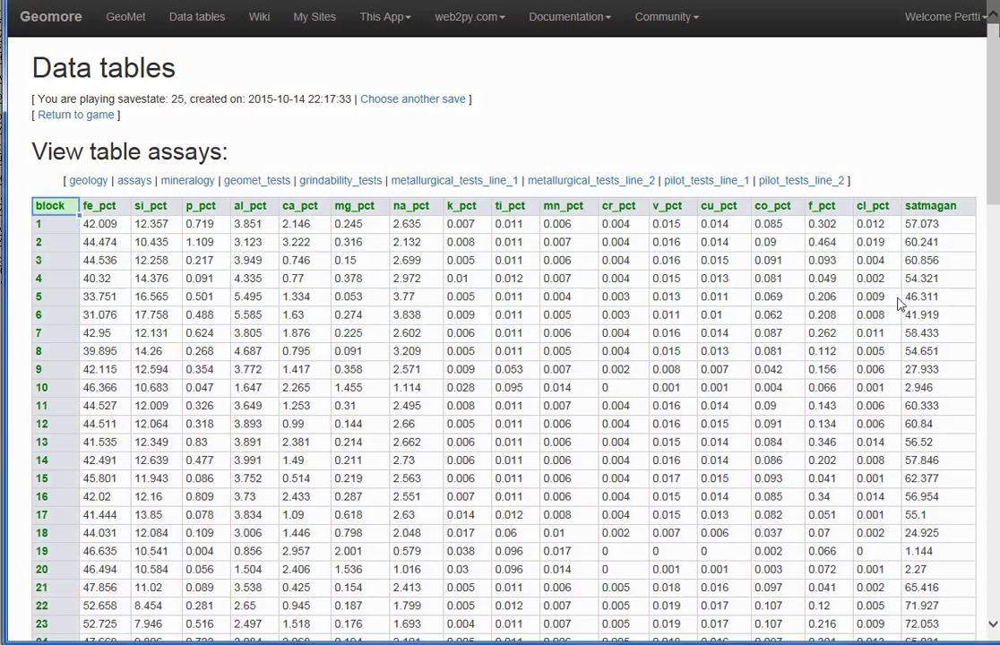
# - Scroll the assays table down to block 100 and select rows 78–100
pyautogui.keyDown('shift'); pyautogui.click(965, 267); pyautogui.keyUp('shift')
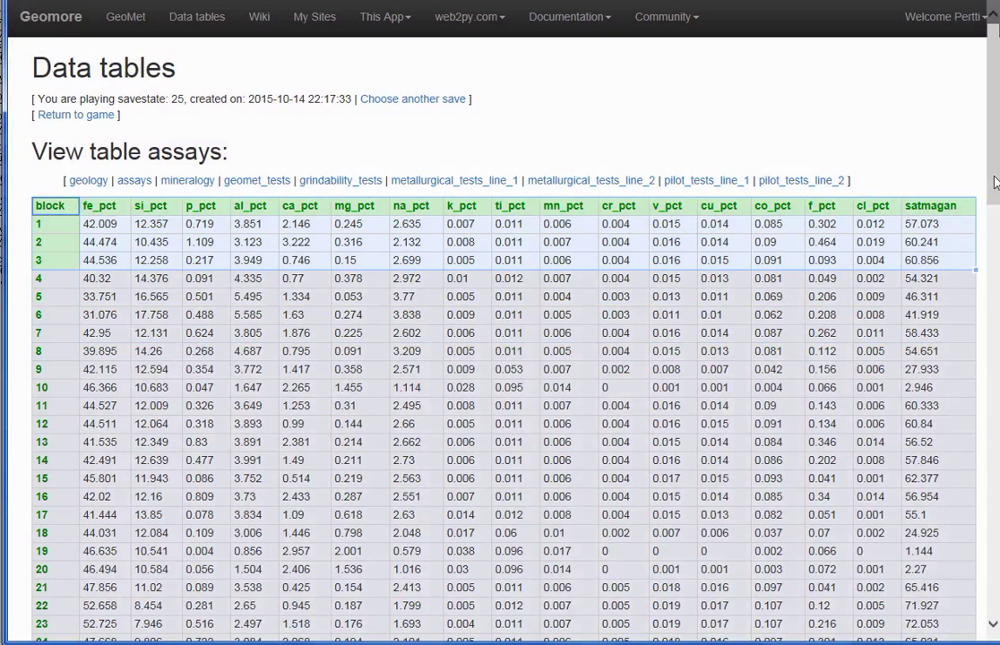
pyautogui.moveTo(993, 224); pyautogui.dragTo(992, 605)
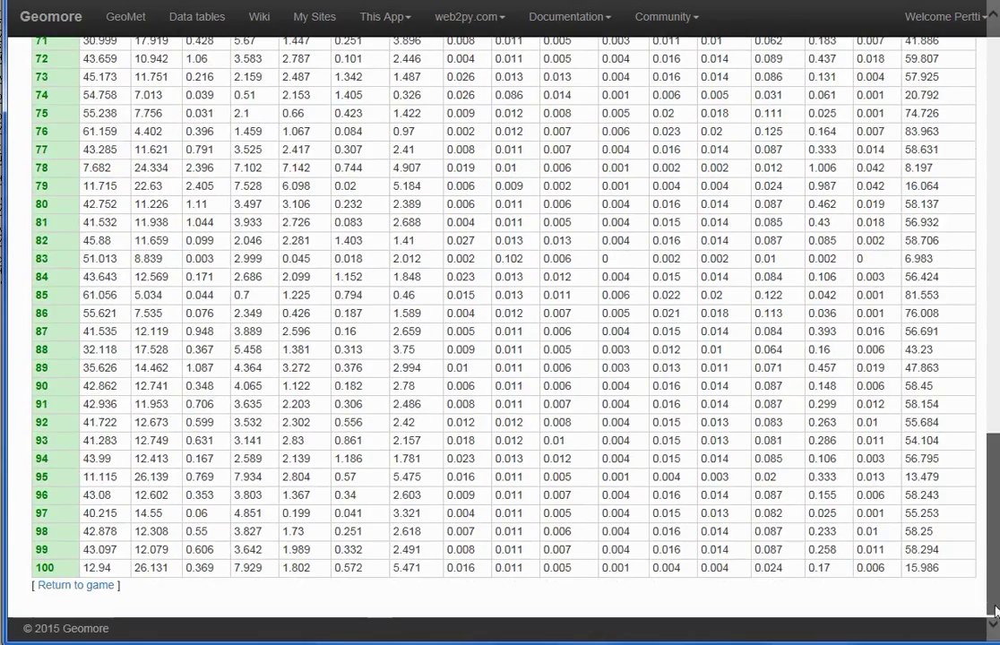
pyautogui.keyDown('shift'); pyautogui.click(956, 572); pyautogui.keyUp('shift')
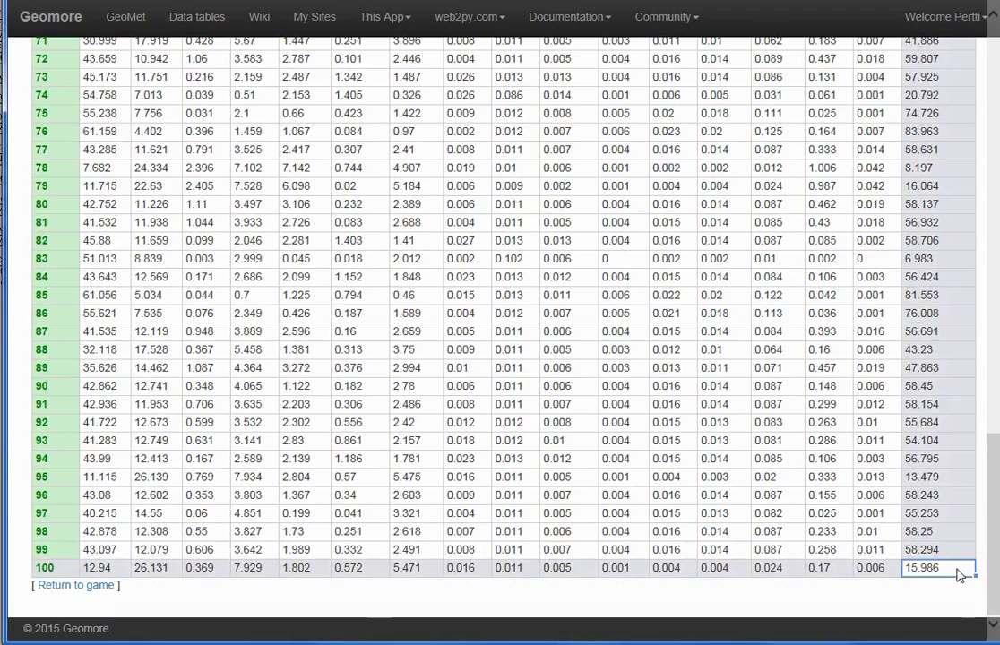
pyautogui.moveTo(957, 574); pyautogui.dragTo(71, 51)
# - View the mineralogy, geomet_tests, grindability_tests and pilot_tests_line_2 tables in turn
pyautogui.click(949, 222)
pyautogui.moveTo(992, 439); pyautogui.dragTo(997, 45)
pyautogui.click(187, 181)
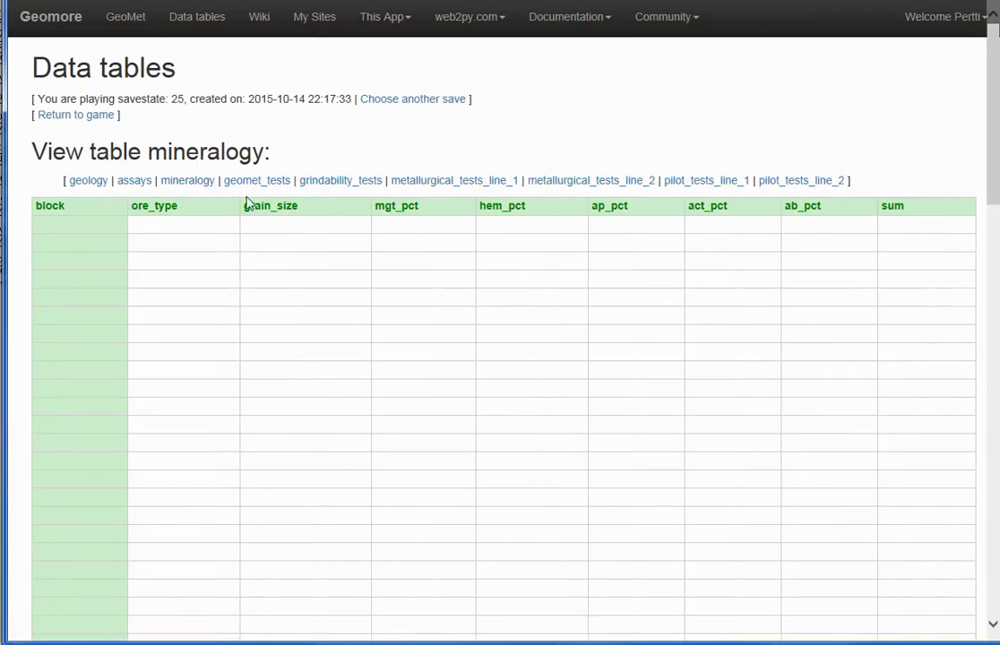
pyautogui.click(273, 183)
pyautogui.click(320, 184)
pyautogui.click(812, 182)
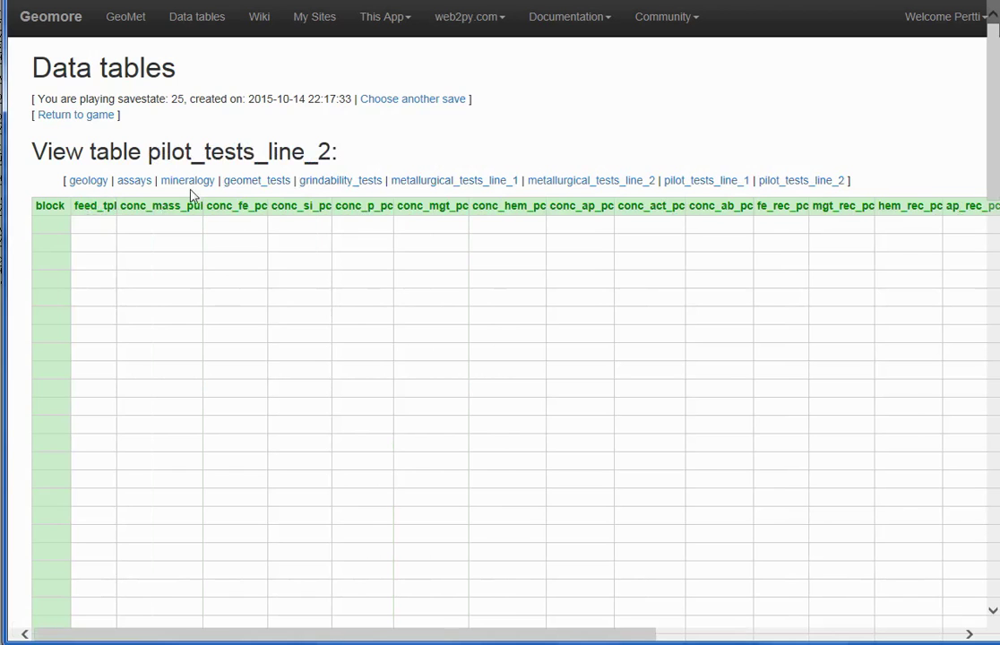
# - Return to the game board and enter the Purchase order stage
pyautogui.click(94, 116)
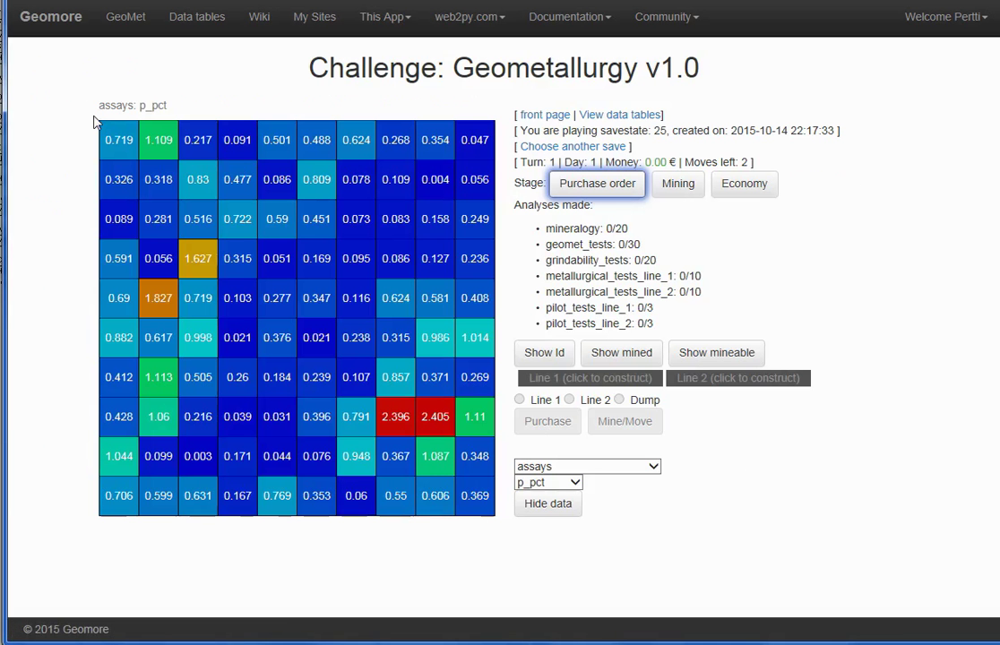
pyautogui.click(588, 186)
pyautogui.click(601, 190)
# - Buy a mineralogy analysis for the block in row 2, column 10
pyautogui.click(651, 467)
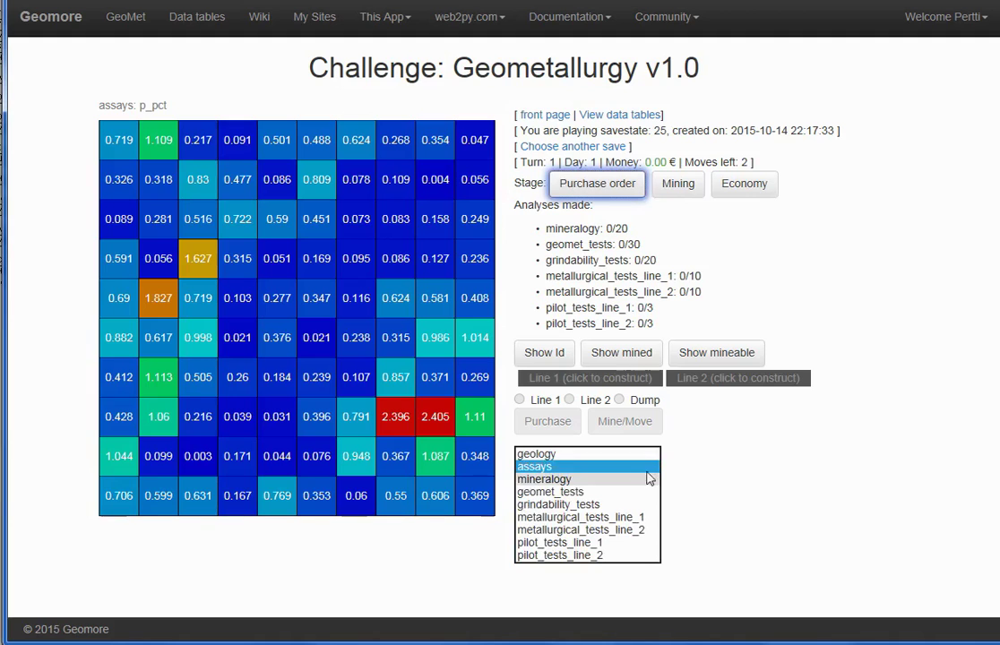
pyautogui.click(642, 479)
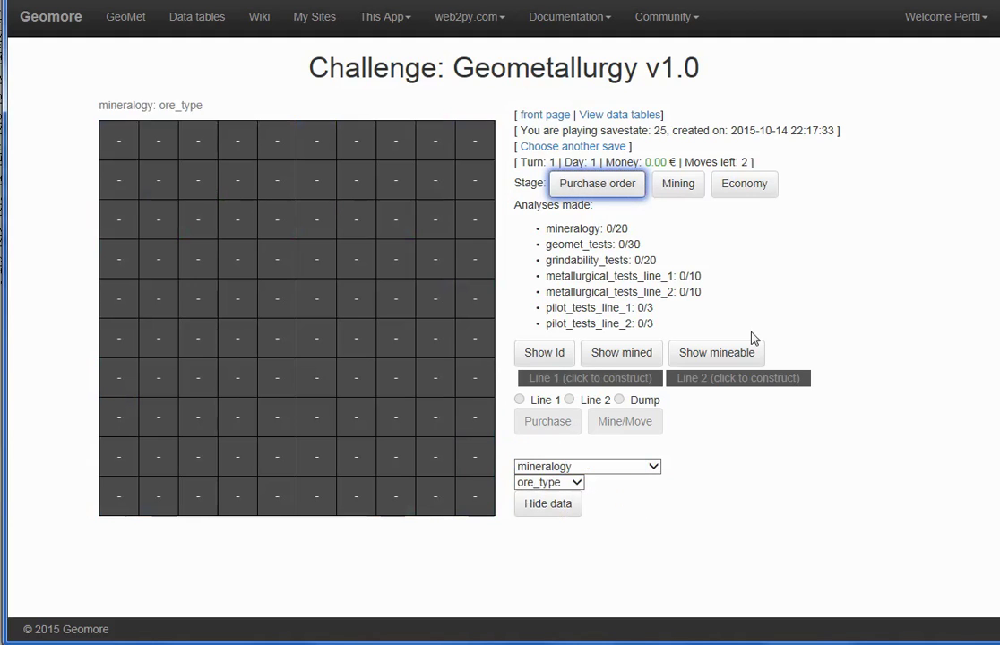
pyautogui.click(472, 190)
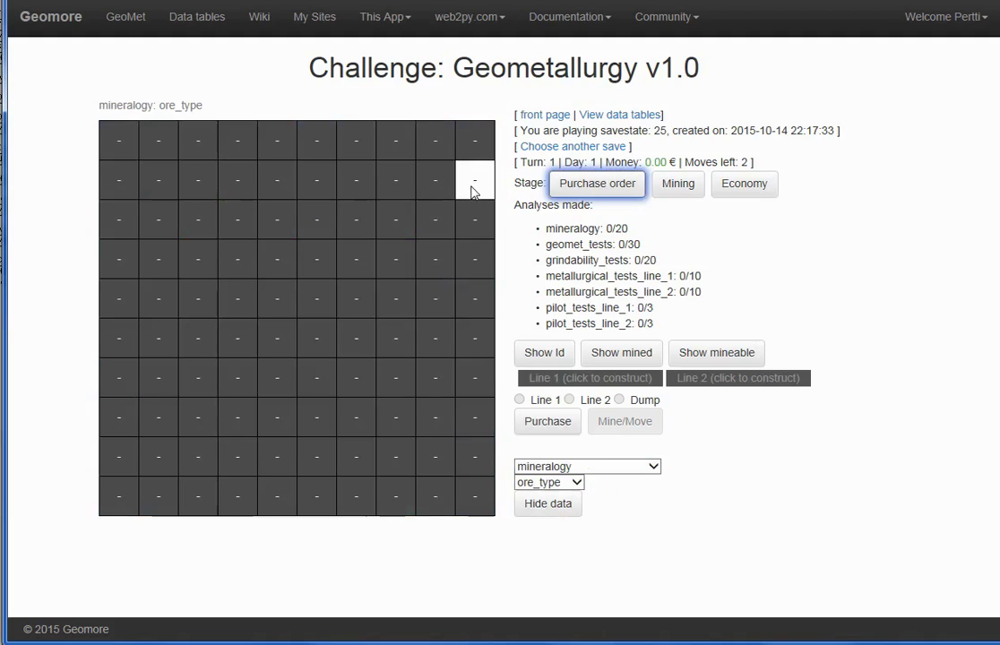
pyautogui.click(546, 422)
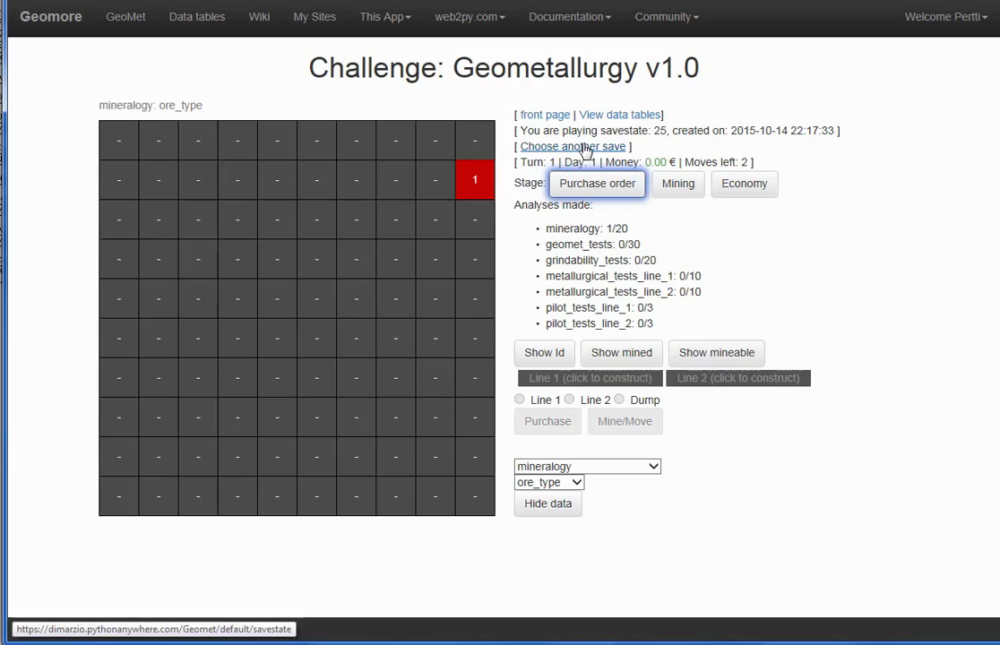
# - Show ab_pct values and buy a mineralogy analysis for the row 3, column 4 block
pyautogui.click(578, 482)
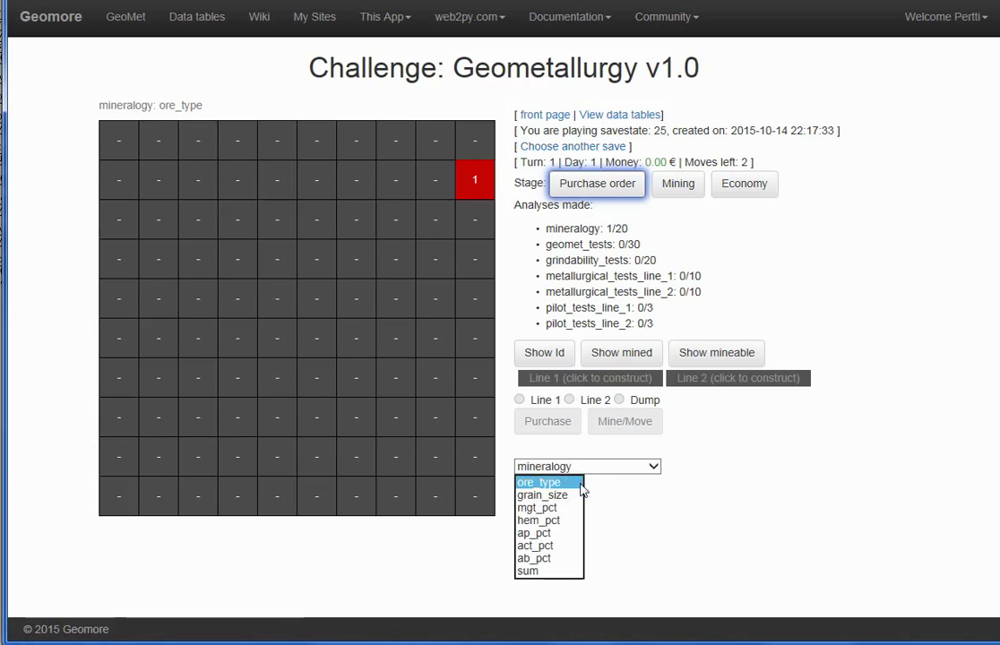
pyautogui.click(536, 558)
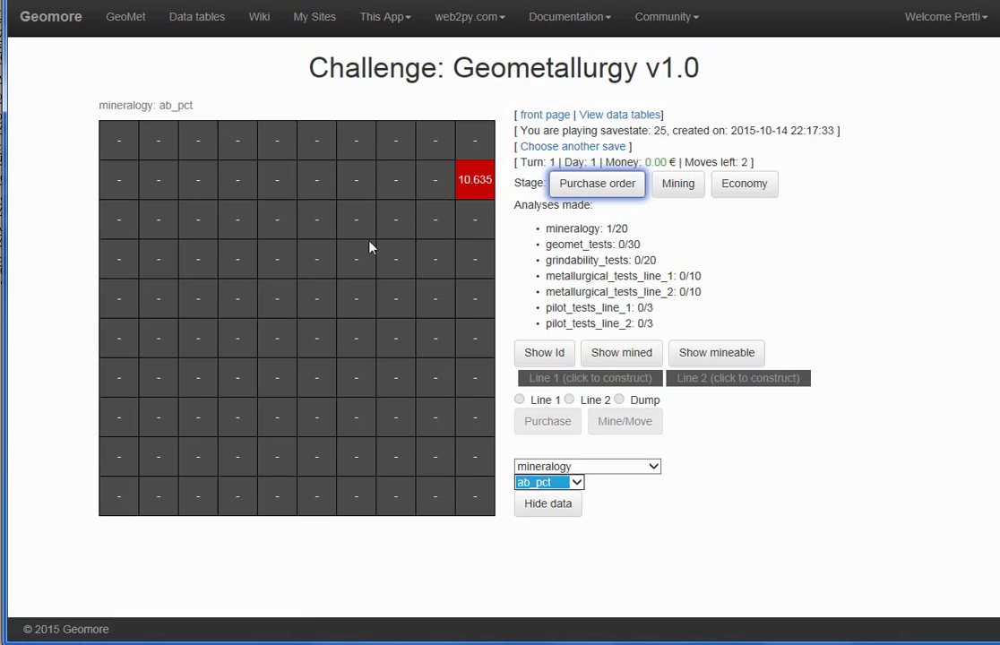
pyautogui.click(248, 220)
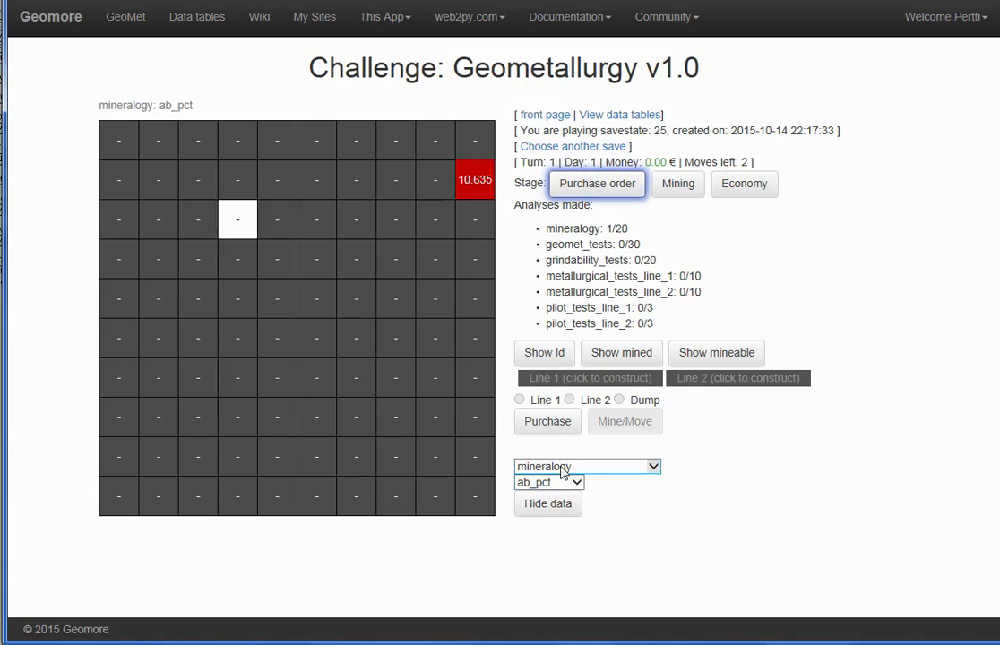
pyautogui.click(557, 422)
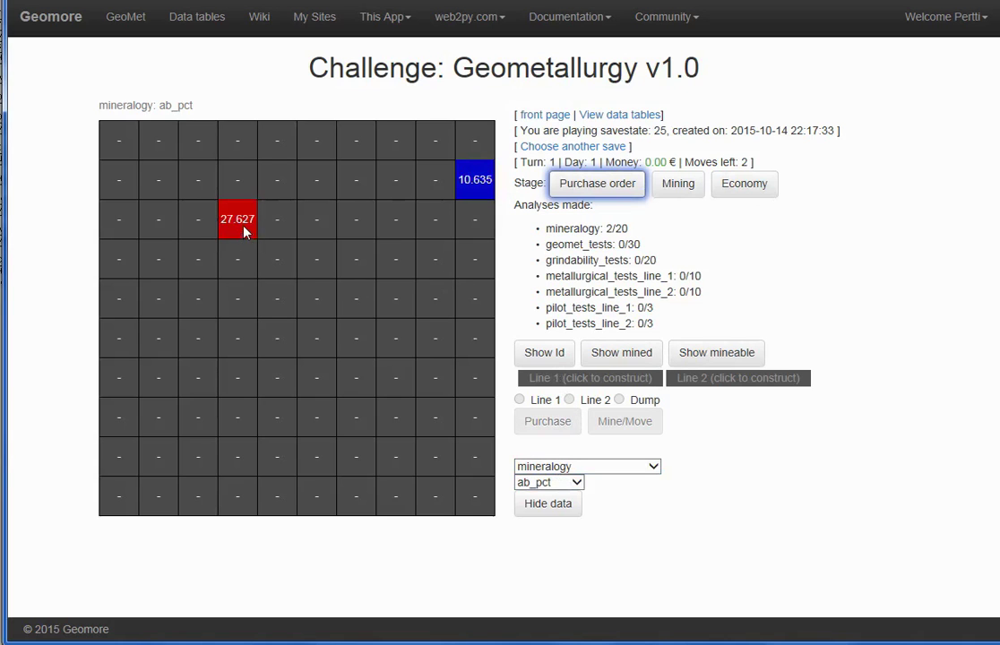
# - Purchase a metallurgical_tests_line_1 analysis for the row 7, column 5 block, showing conc_mass_pull 71.286
pyautogui.click(654, 466)
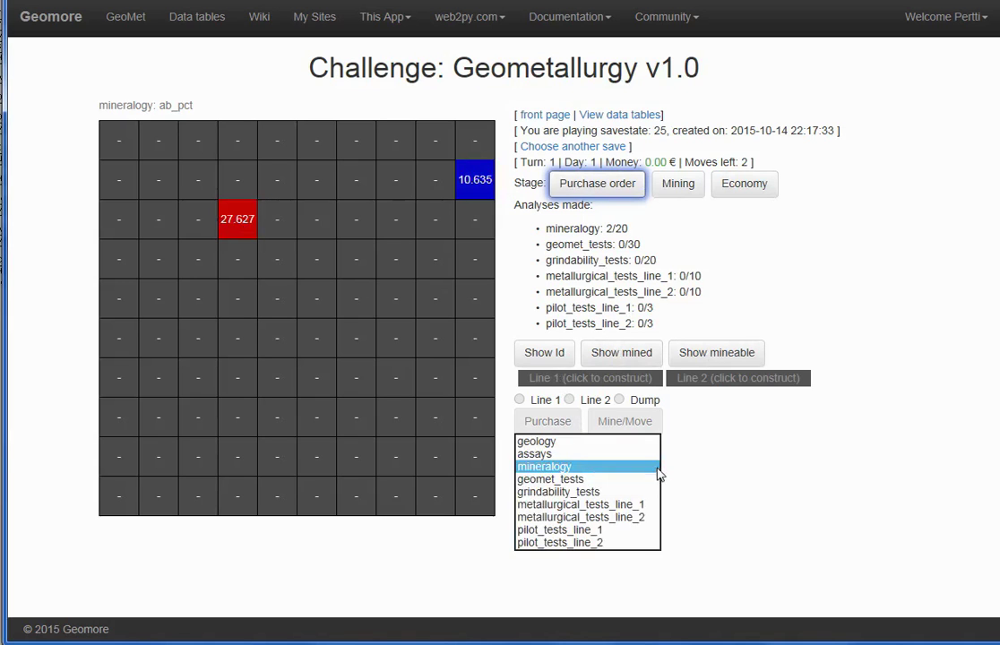
pyautogui.click(630, 506)
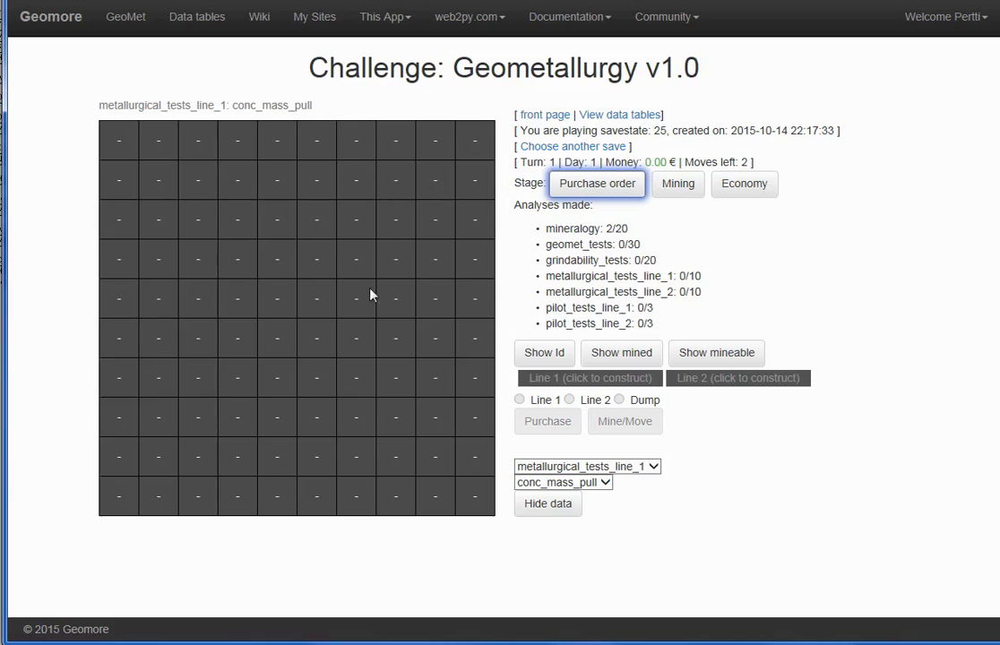
pyautogui.click(283, 383)
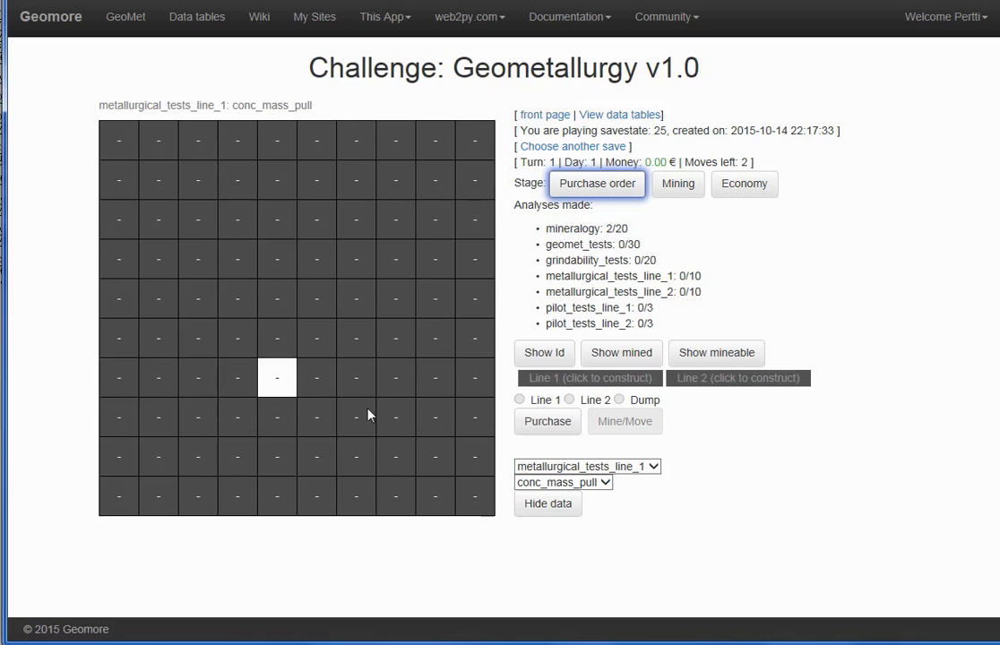
pyautogui.click(559, 429)
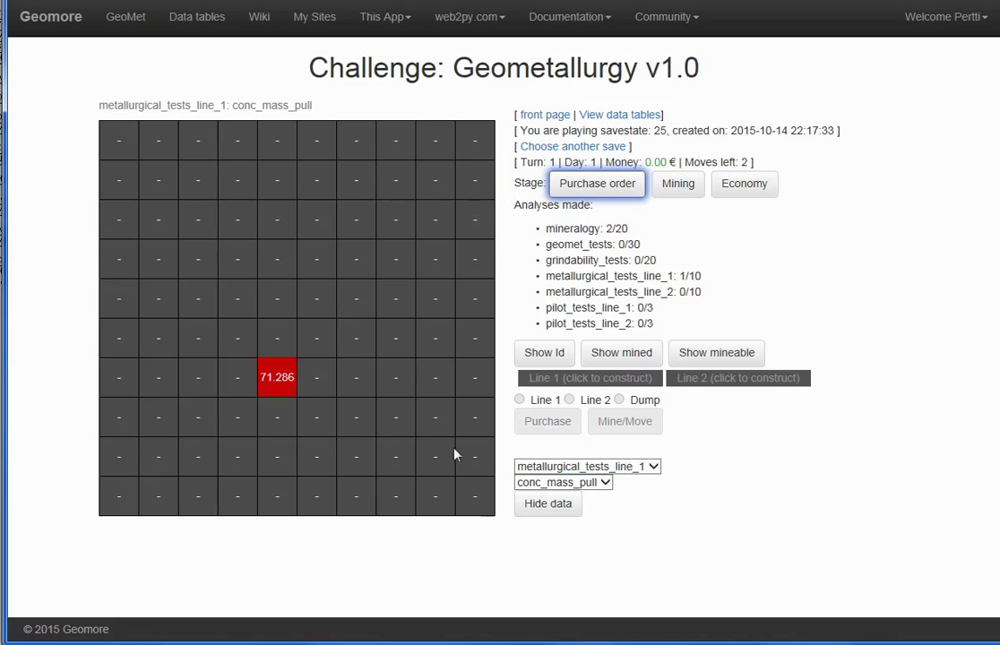
pyautogui.click(606, 483)
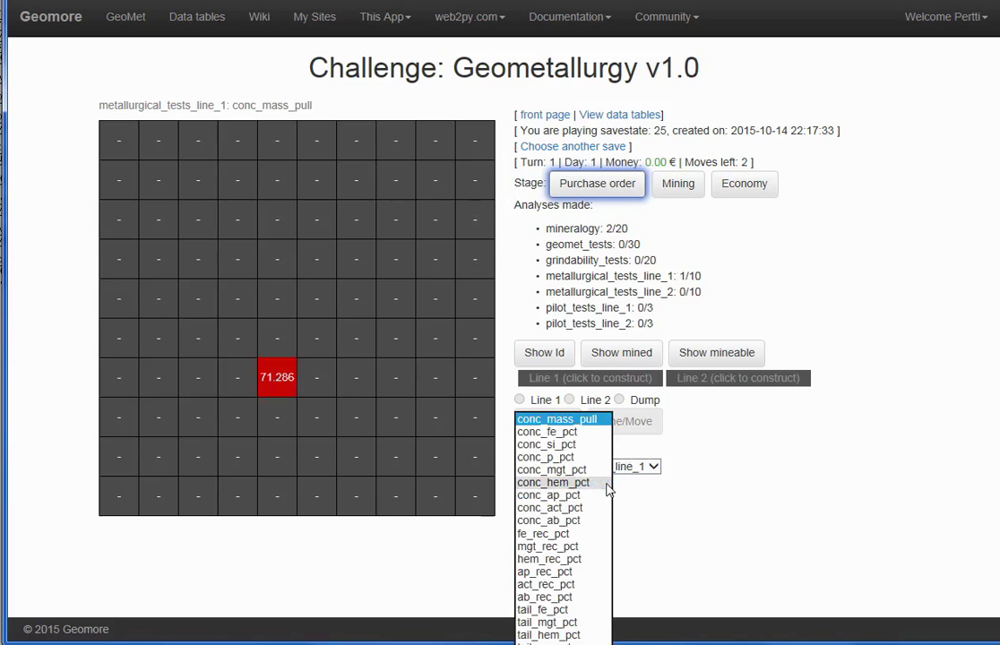
pyautogui.click(555, 419)
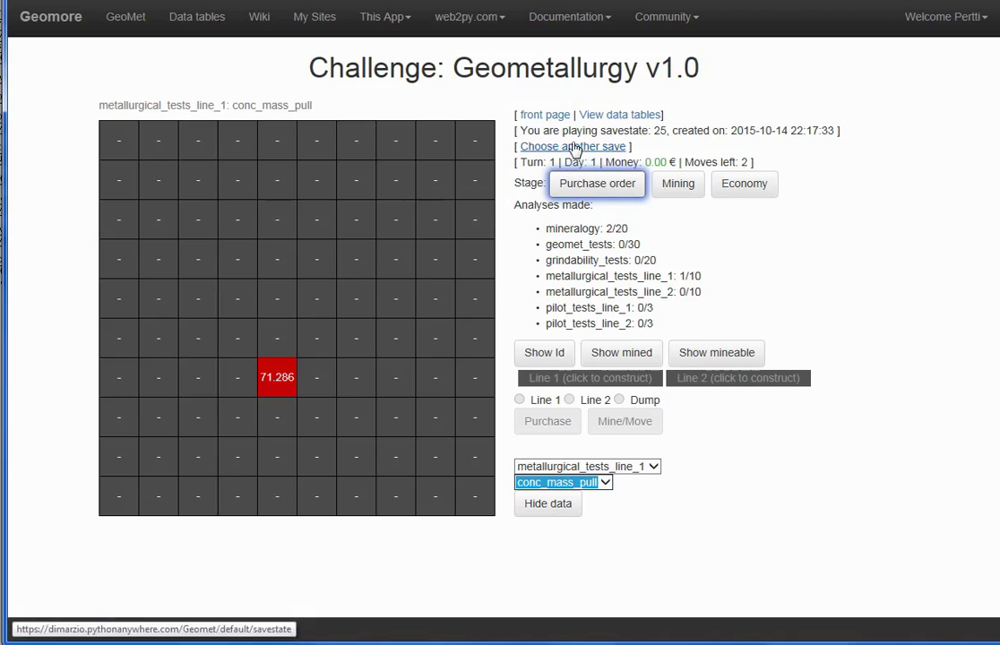
# - Check the mineralogy and metallurgical_tests_line_1 data tables, then go back to the game board
pyautogui.click(251, 306)
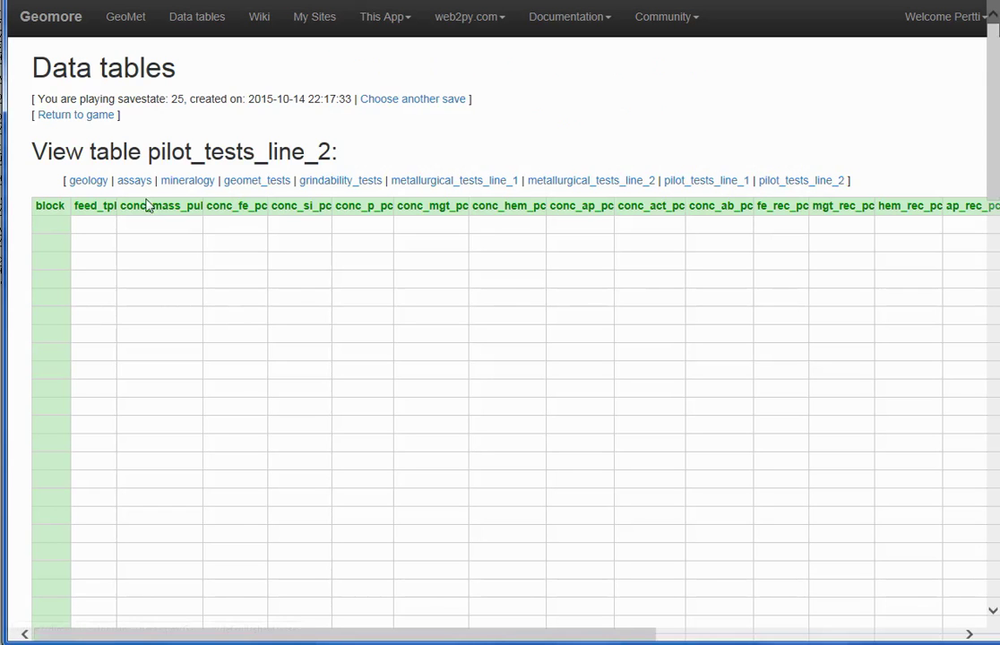
pyautogui.click(182, 183)
pyautogui.scroll(-10, 255, 325)
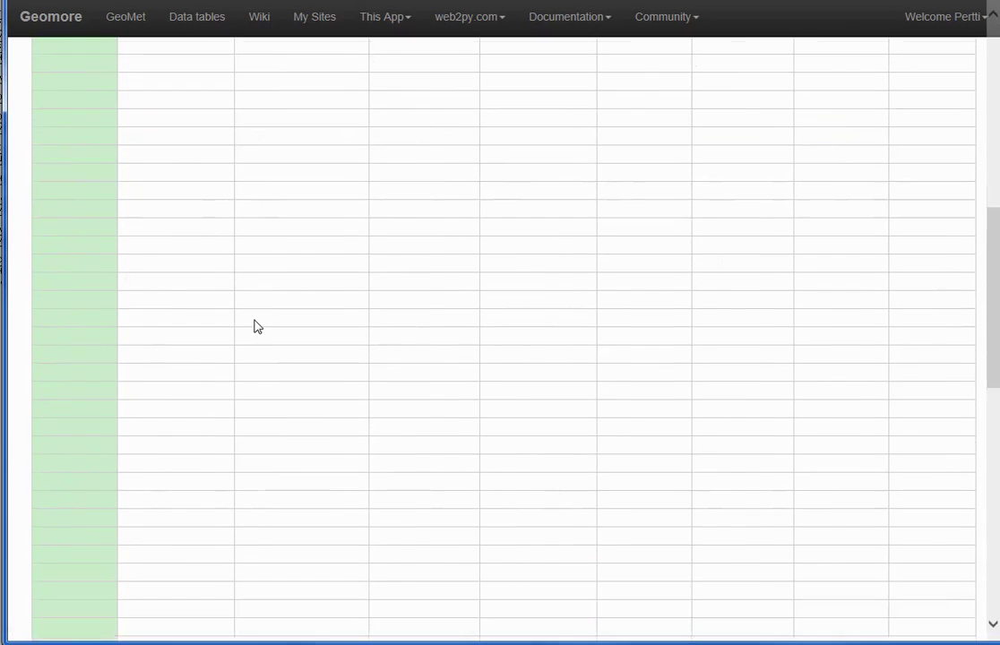
pyautogui.scroll(10, 253, 322)
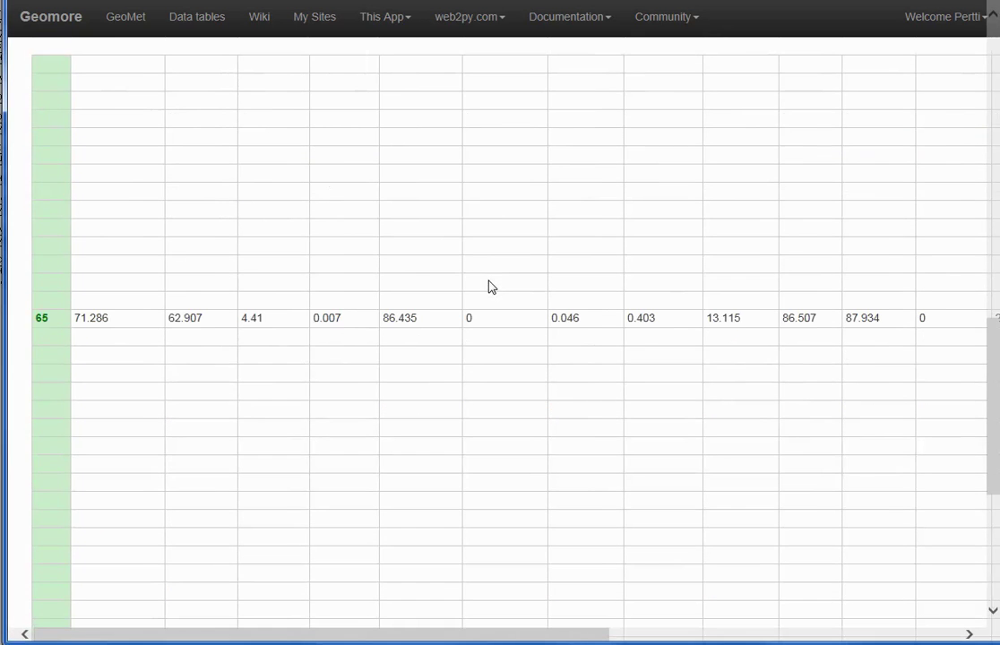
pyautogui.scroll(8, 192, 337)
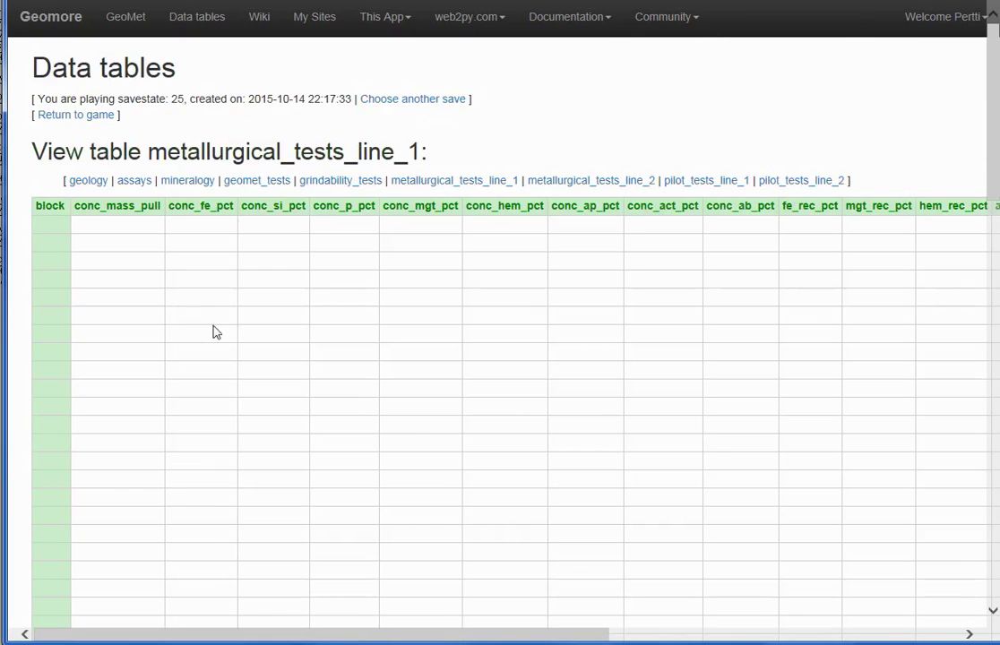
pyautogui.click(96, 128)
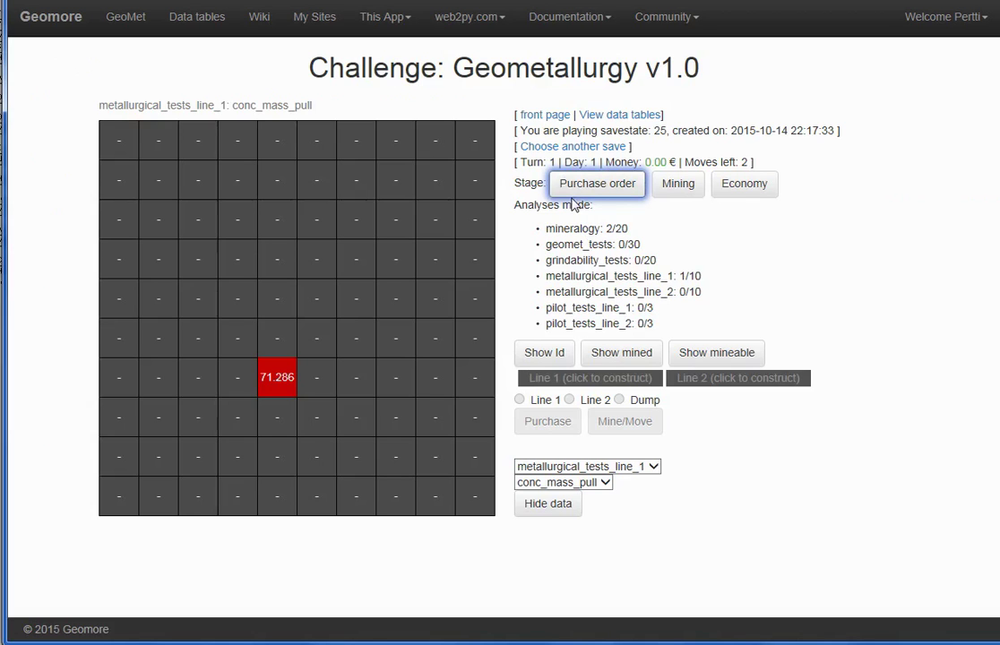
# - Label the blocks with IDs 1–100 via Show Id and advance to the Mining stage
pyautogui.click(529, 352)
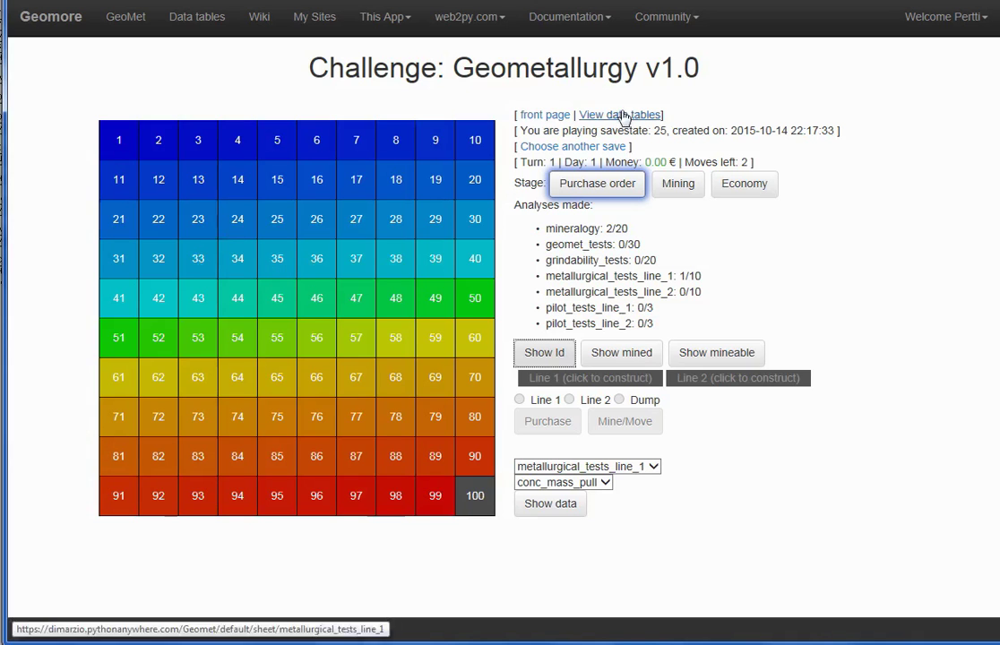
pyautogui.click(674, 184)
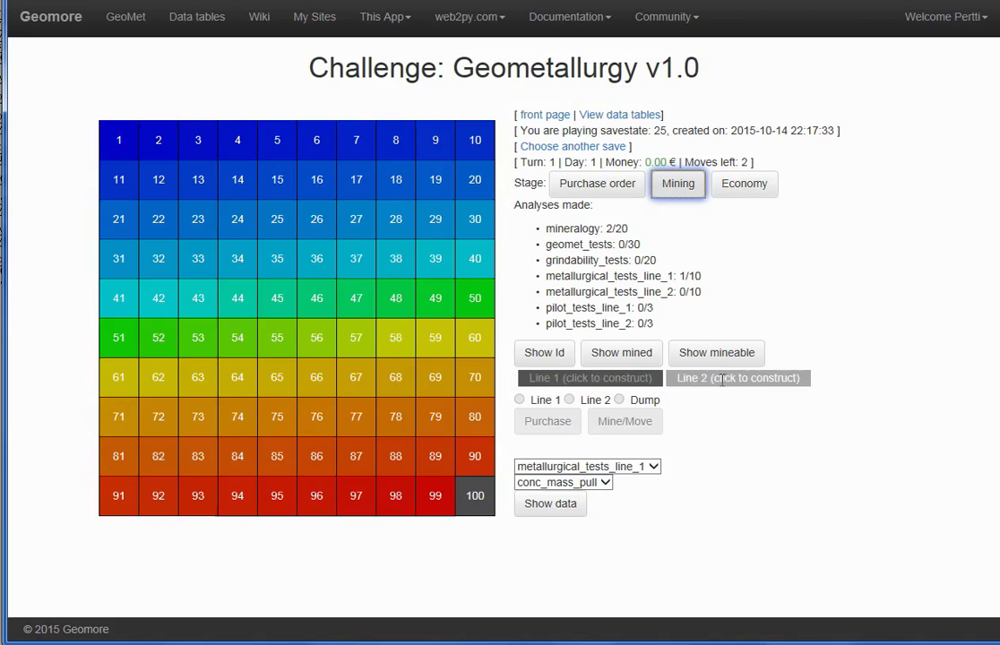
# - Construct Line 1 for -400000000.00 € and display the mined-status map
pyautogui.click(590, 378)
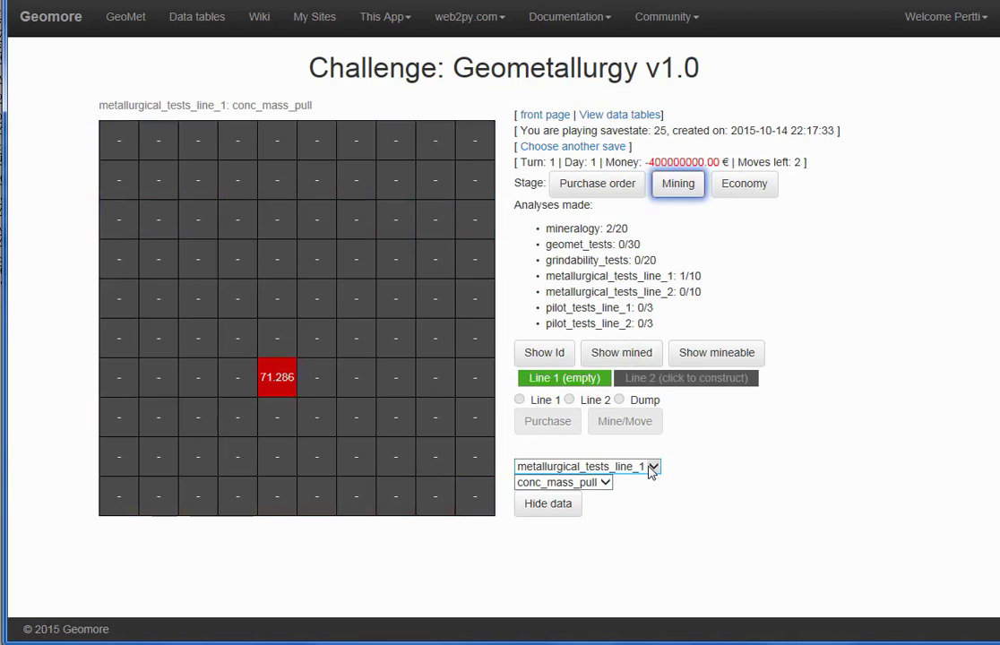
pyautogui.click(608, 356)
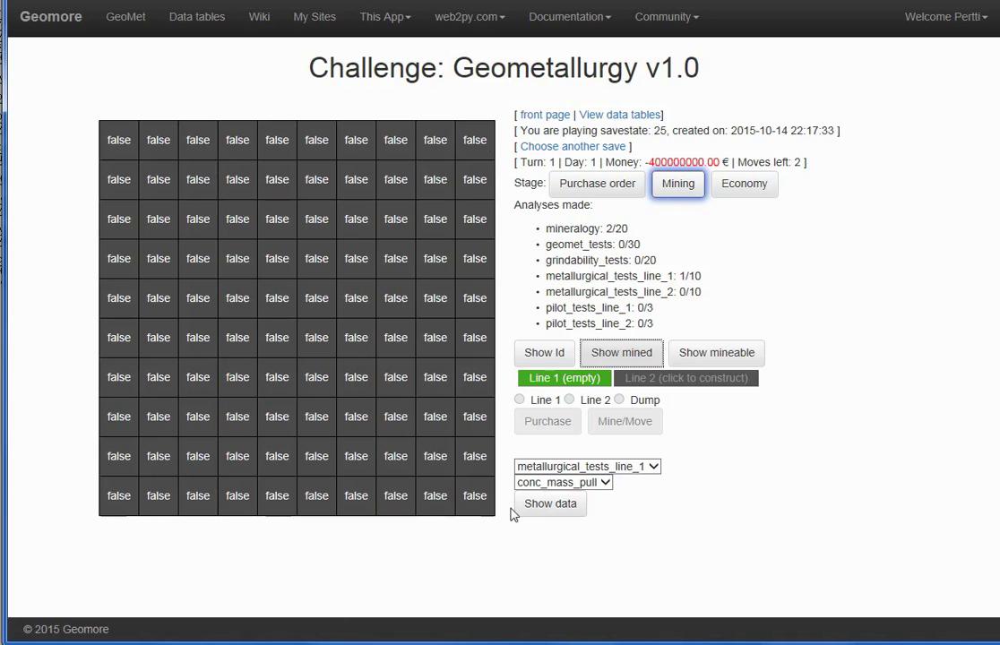
# - Mine the block at row 7, column 10 into Line 1, advancing to Turn 2
pyautogui.click(478, 391)
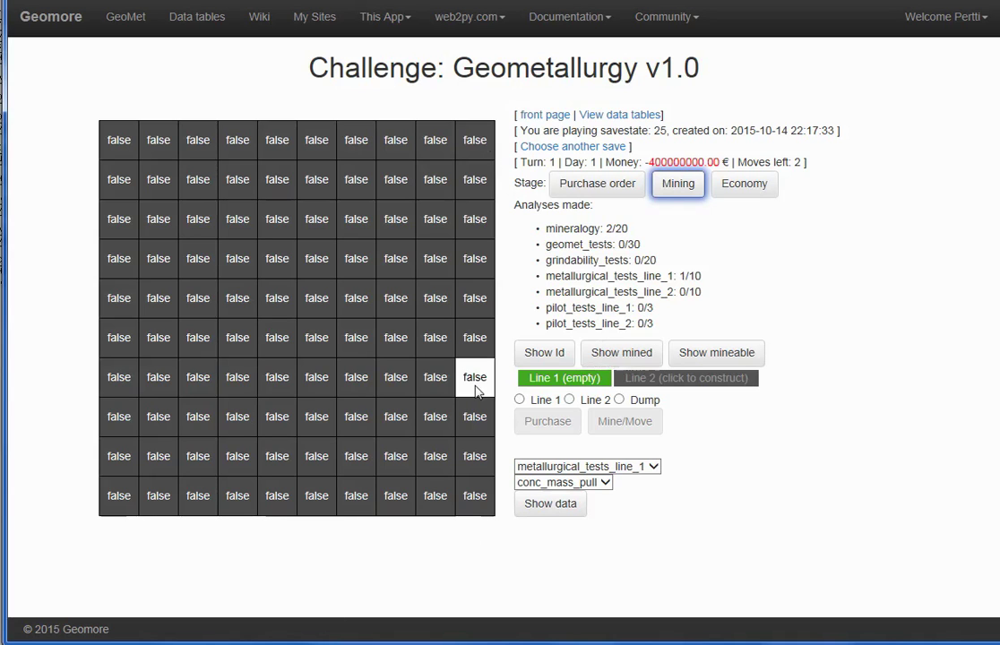
pyautogui.click(520, 400)
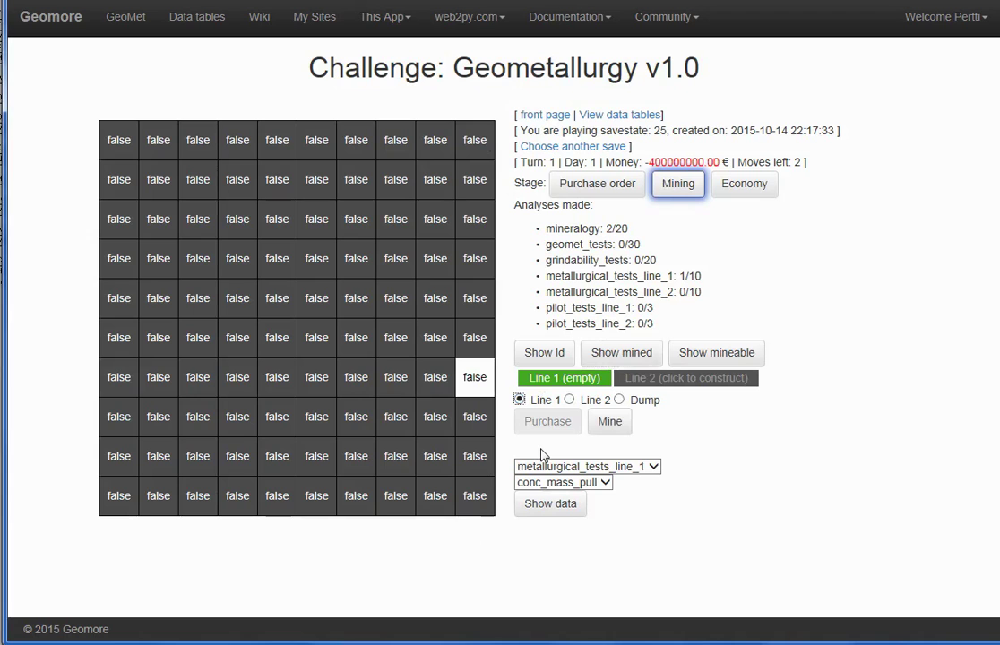
pyautogui.click(615, 432)
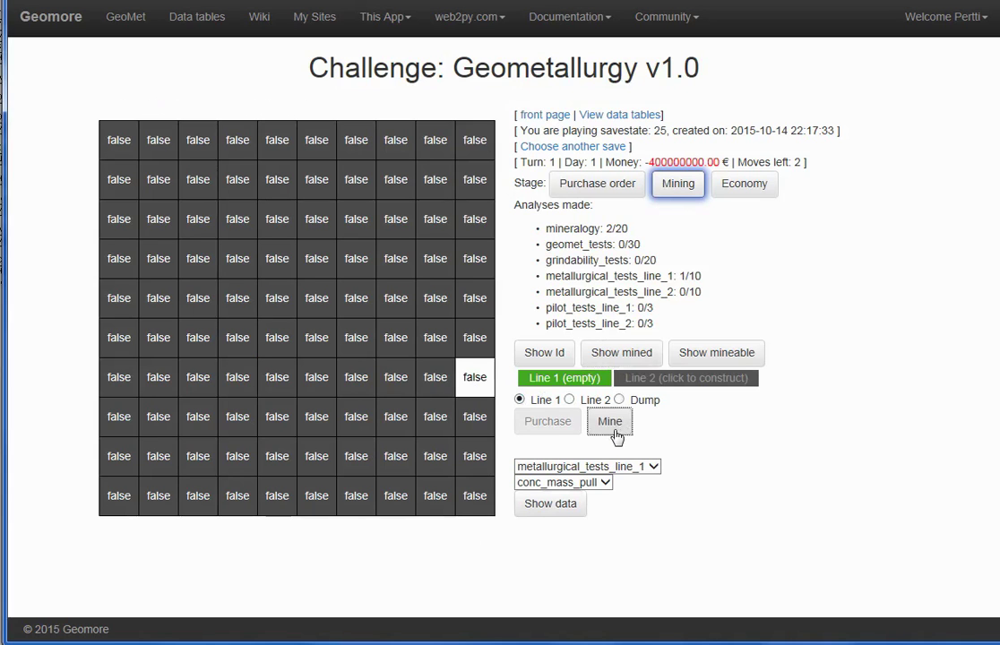
pyautogui.click(706, 360)
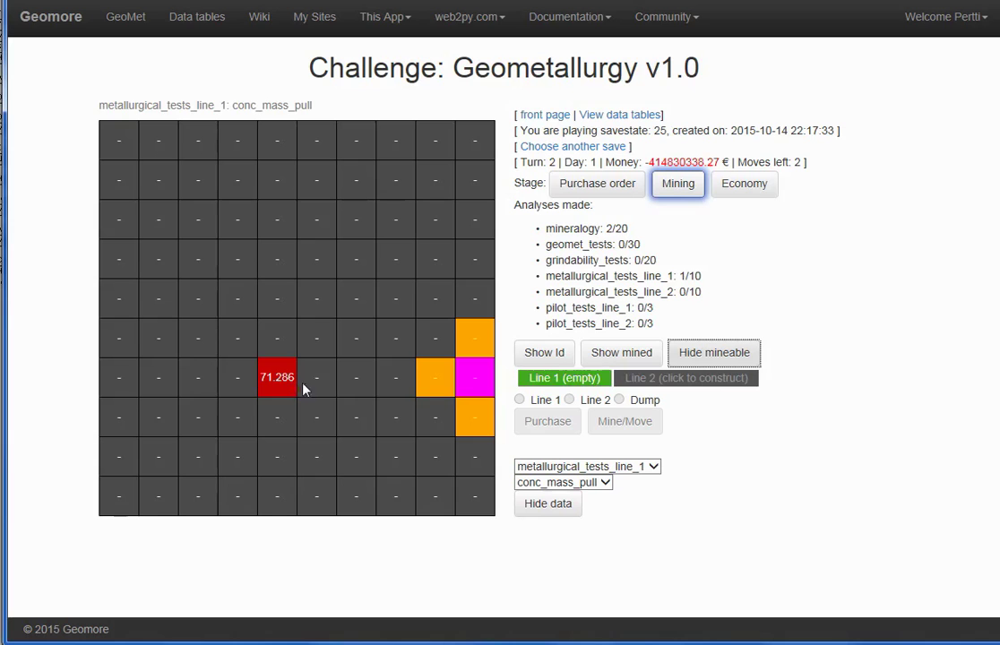
# - Build processing Line 2, dropping money to -484830338.27 €, and return to the mined-blocks map
pyautogui.click(615, 357)
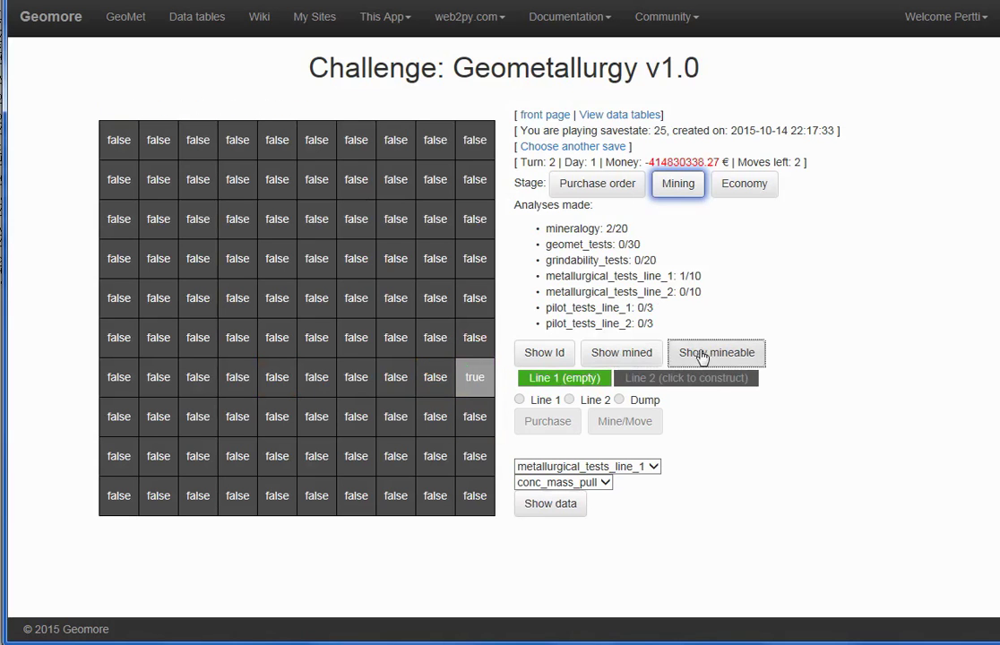
pyautogui.click(714, 357)
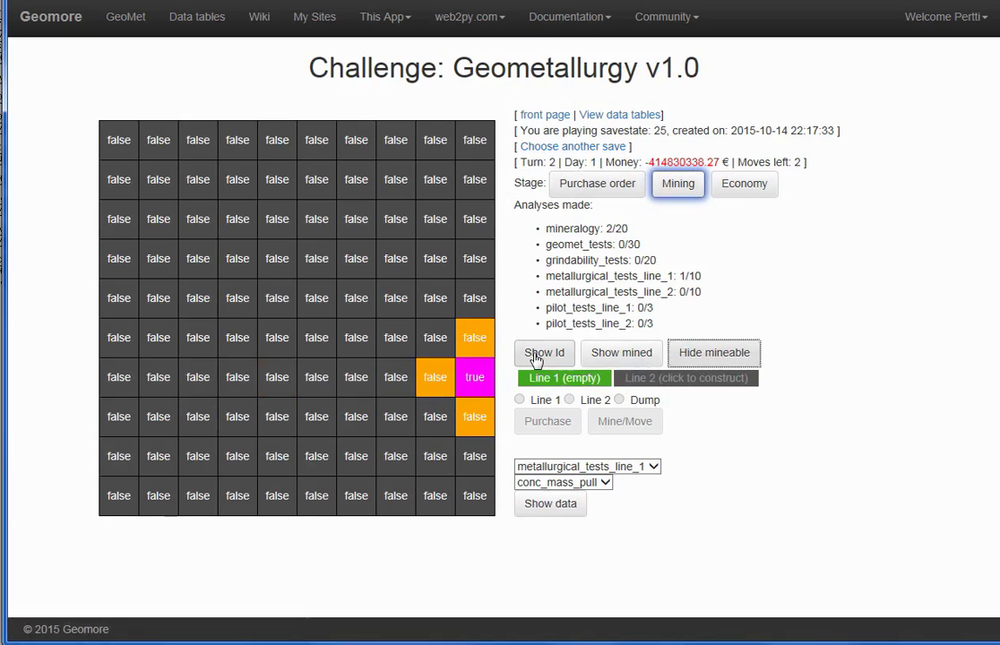
pyautogui.click(673, 377)
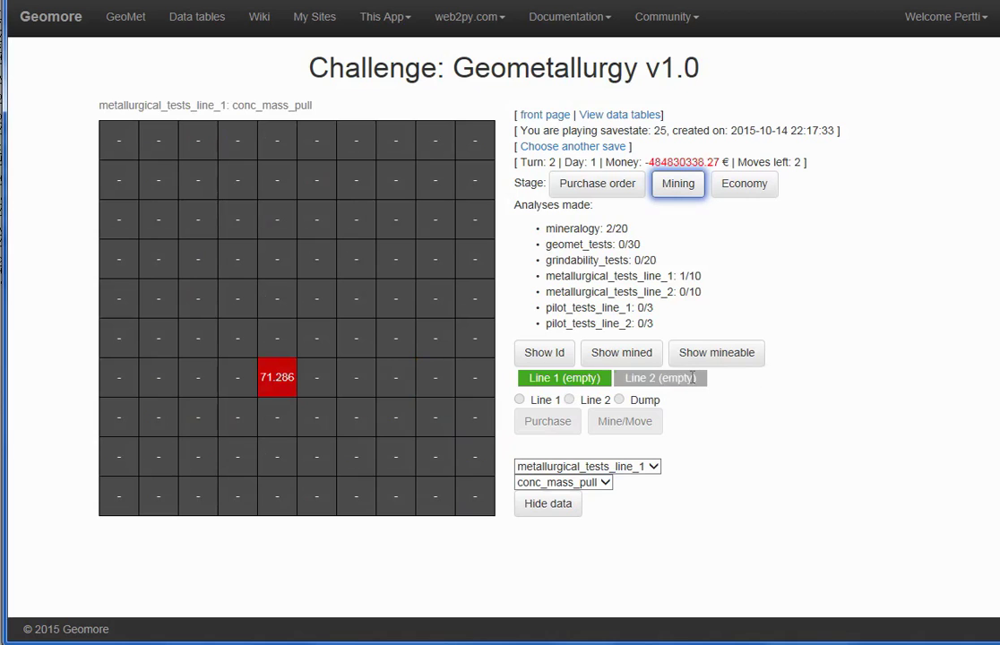
pyautogui.click(591, 356)
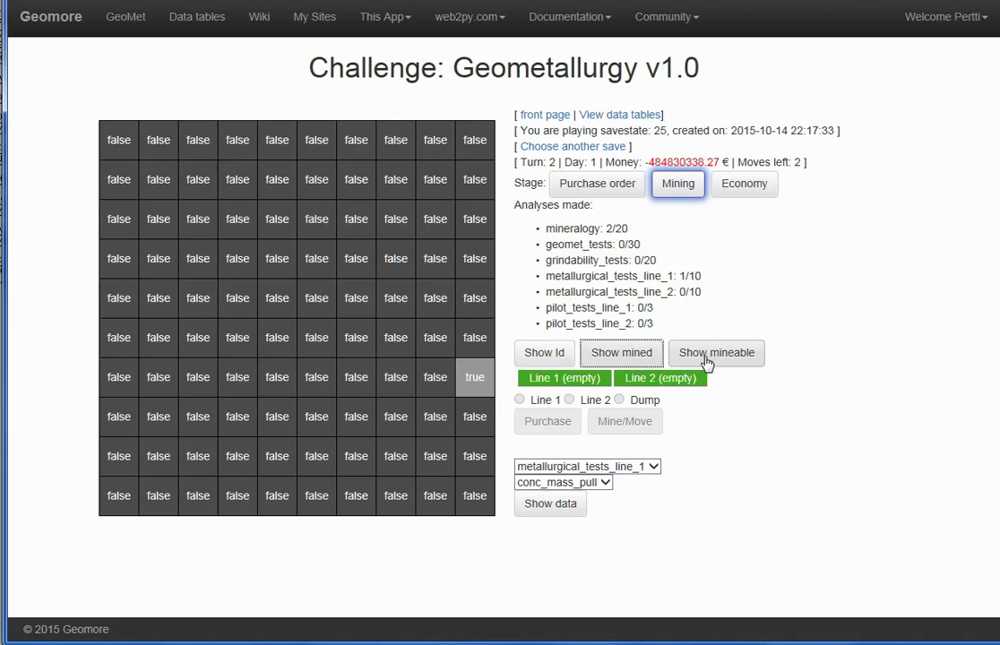
pyautogui.click(596, 380)
# - Mine the row 7, column 9 block into Line 2, reaching Turn 3 at -495700818.79 €
pyautogui.click(672, 379)
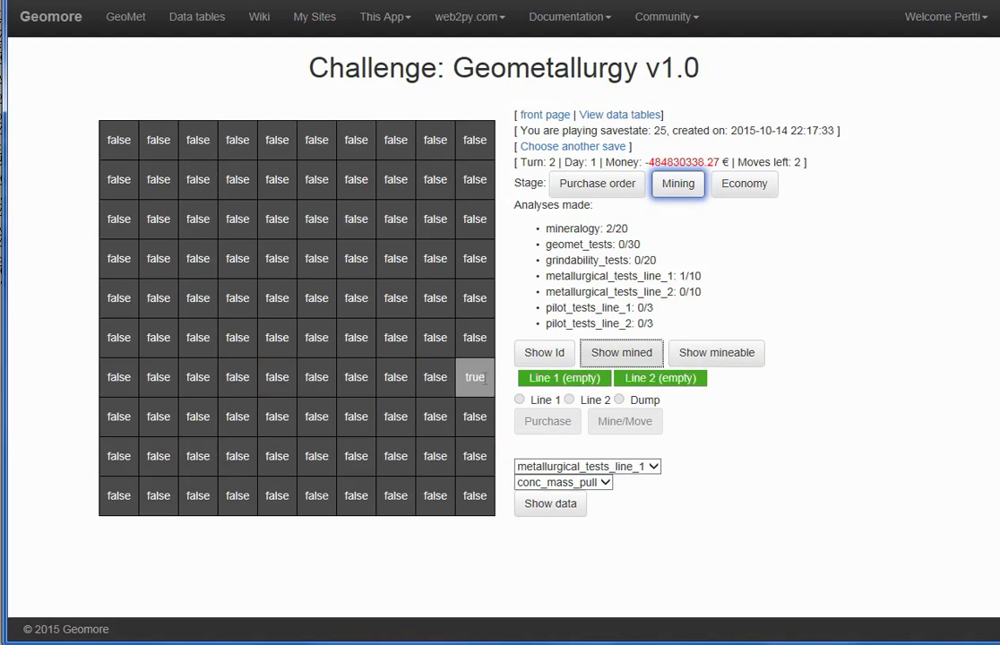
pyautogui.click(712, 352)
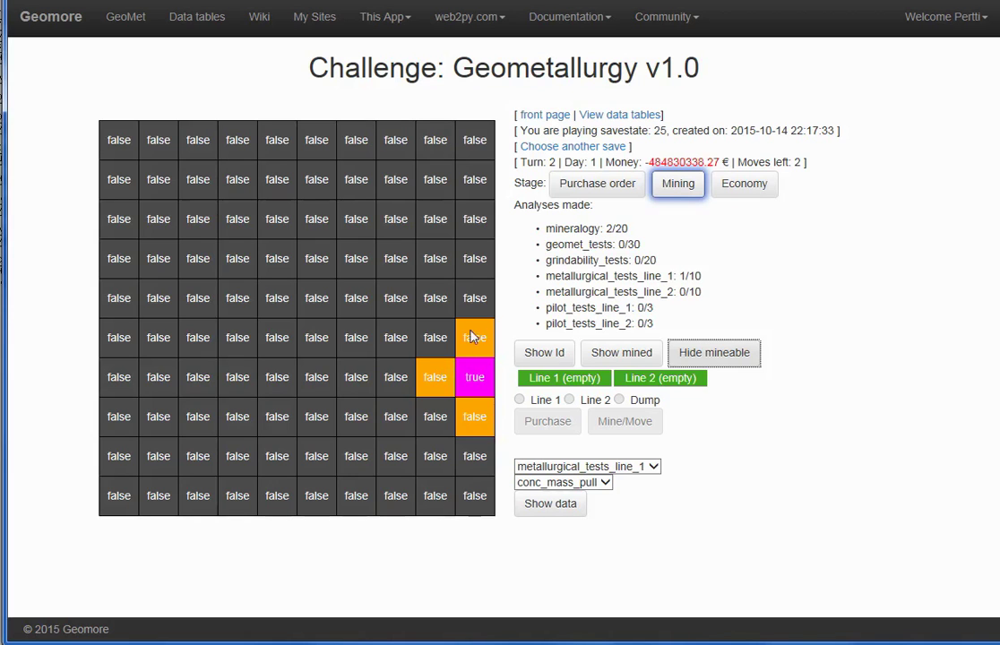
pyautogui.click(437, 380)
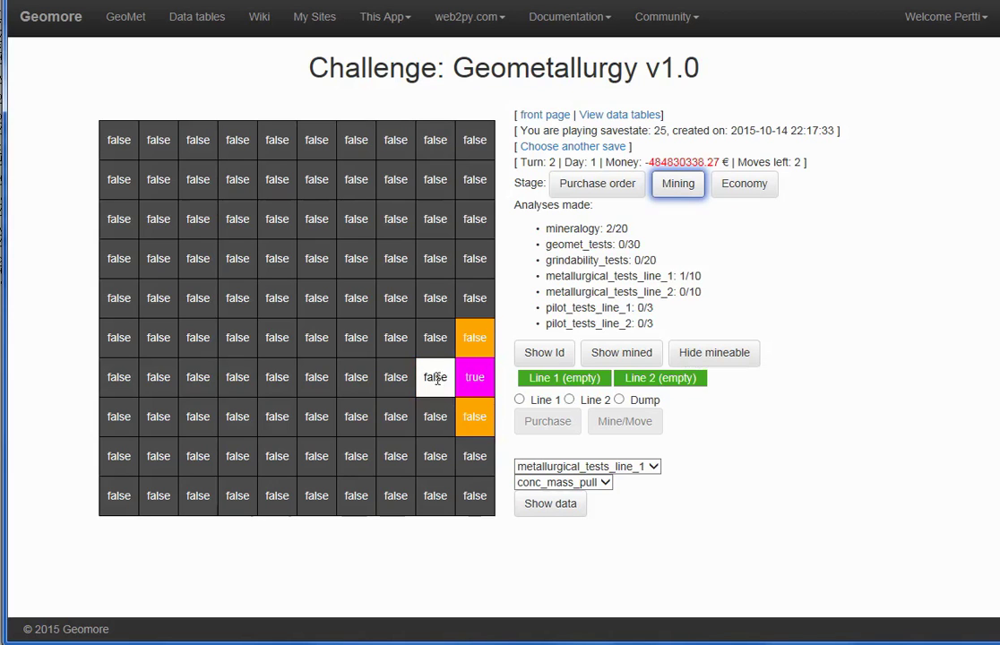
pyautogui.click(570, 401)
pyautogui.click(618, 427)
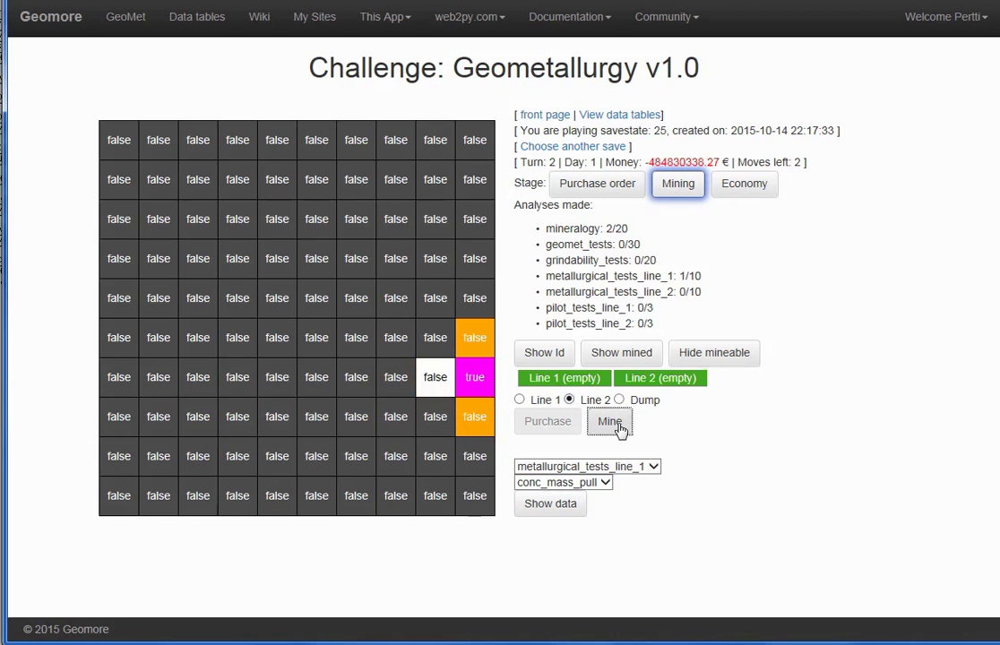
pyautogui.click(621, 354)
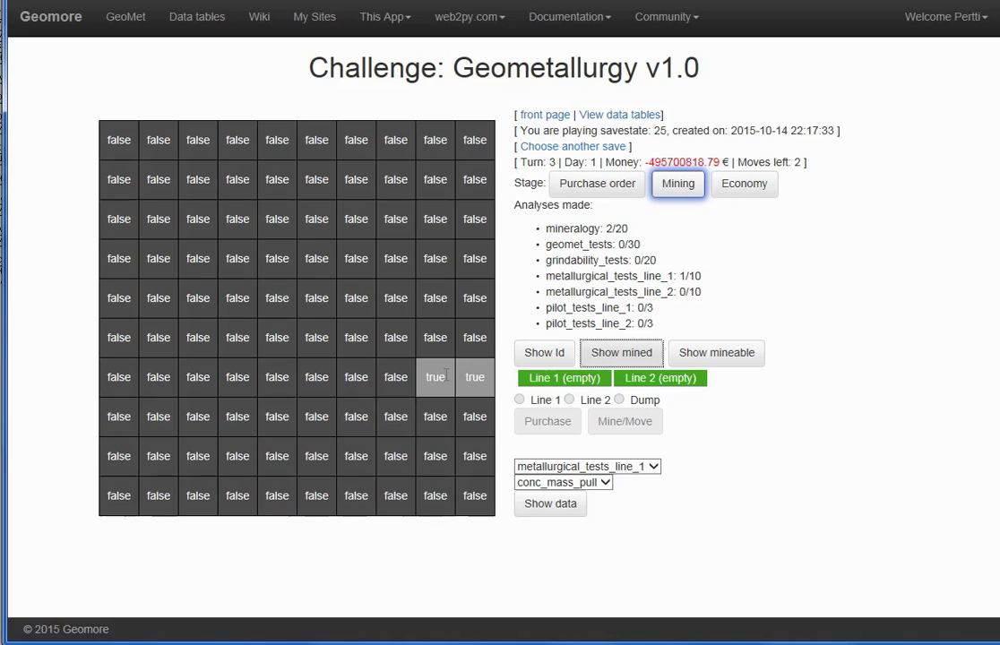
# - Send the row 7, column 8 block to the dump, reaching Turn 4 at -497939982.26 €
pyautogui.click(712, 353)
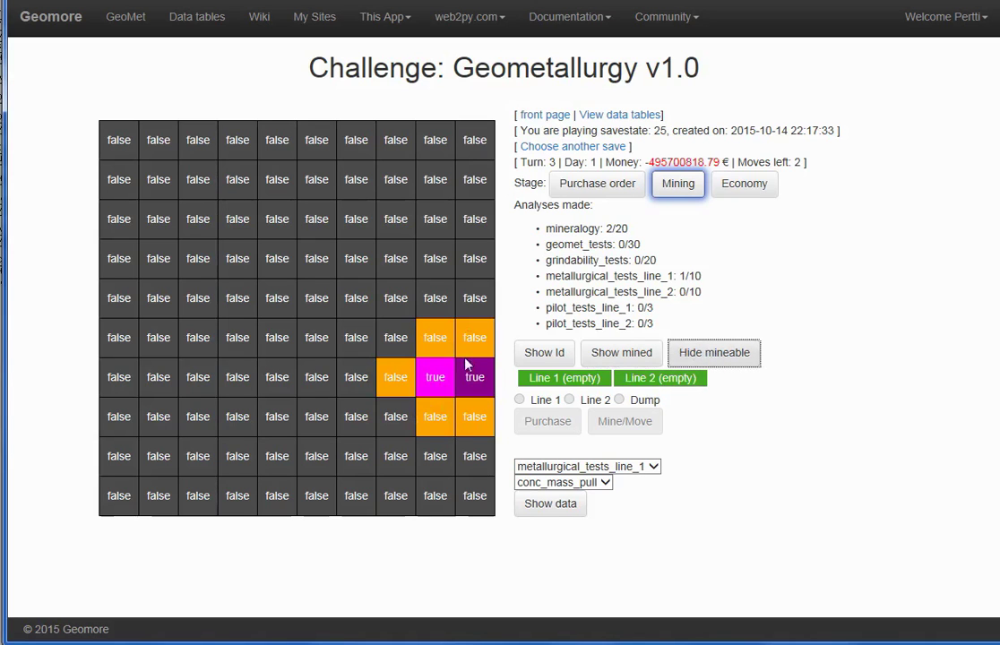
pyautogui.click(393, 376)
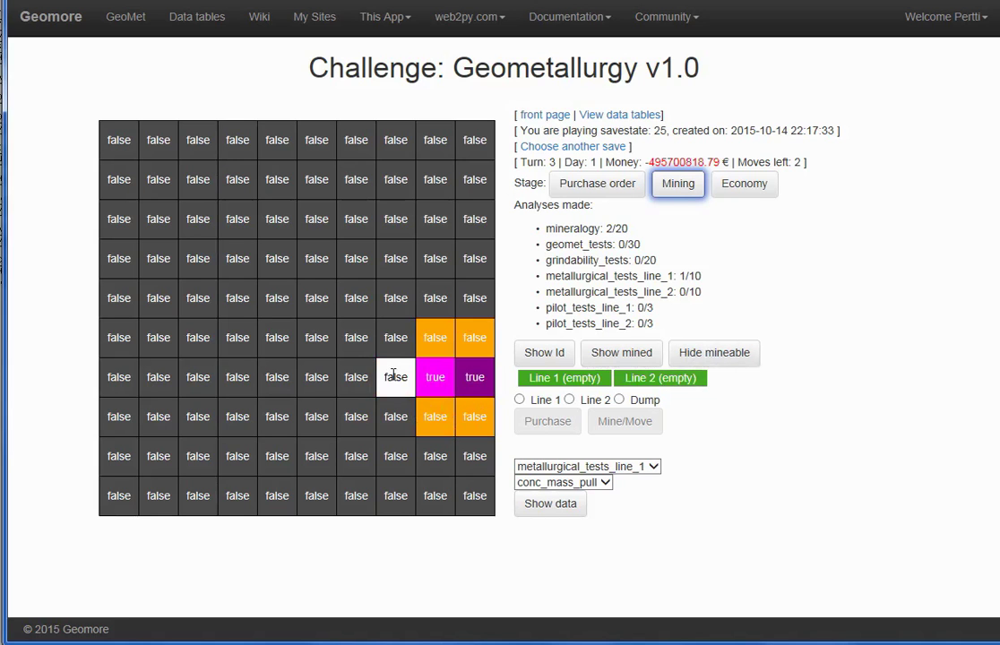
pyautogui.click(619, 399)
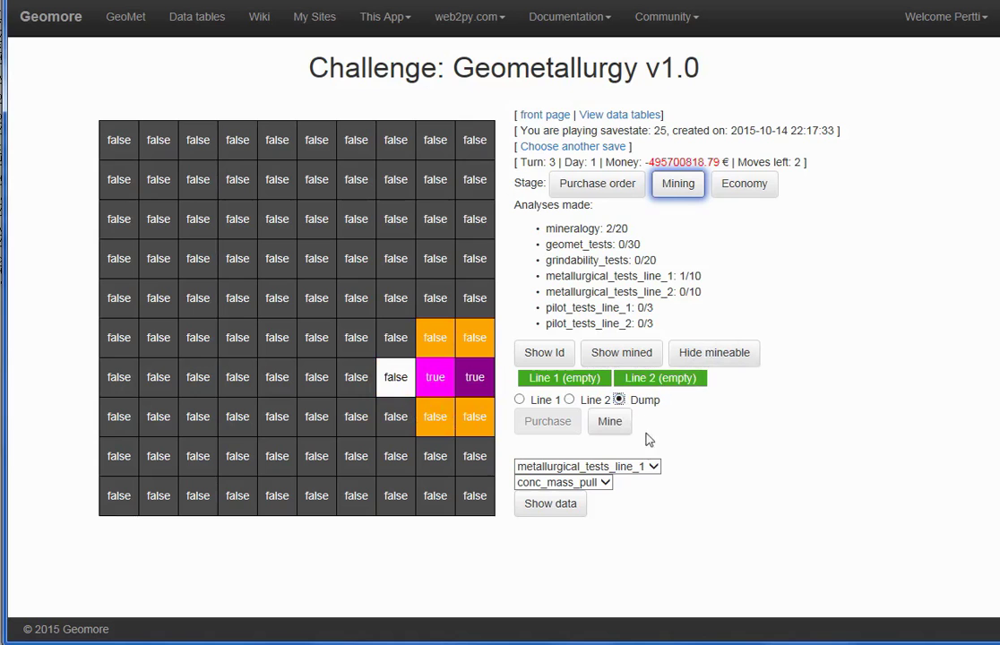
pyautogui.click(610, 427)
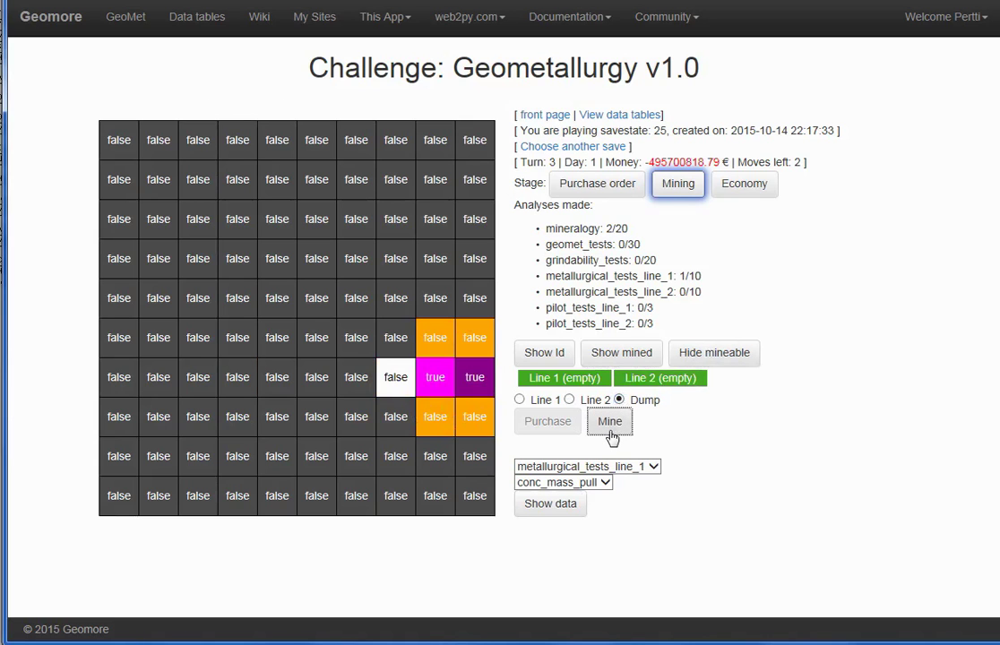
pyautogui.click(652, 353)
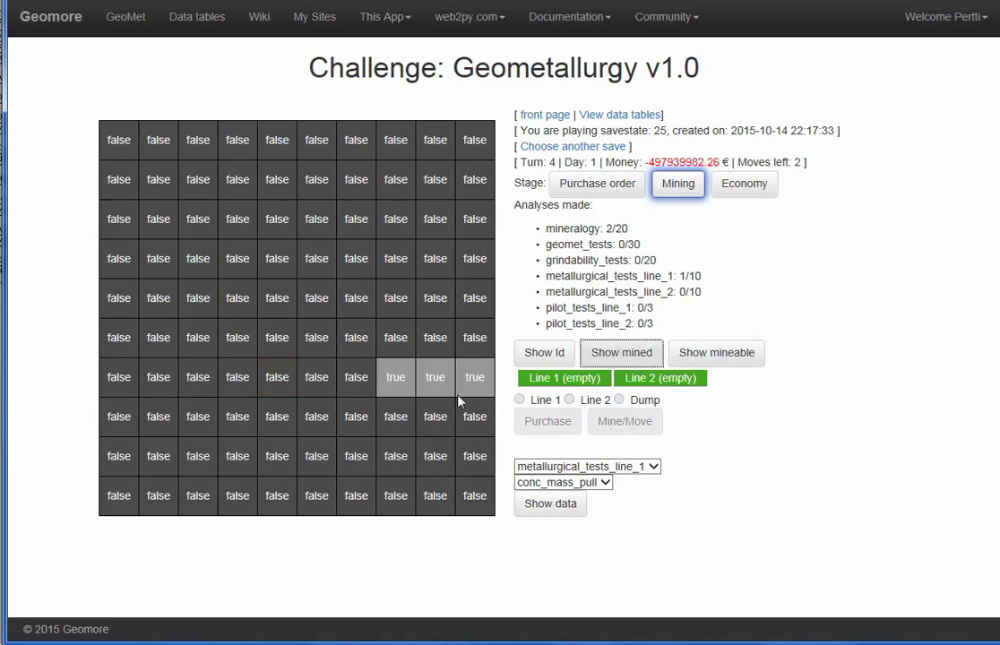
# - Mine the row 7, column 7 block into Line 1, reaching Turn 5 at -510749050.74 €
pyautogui.click(715, 353)
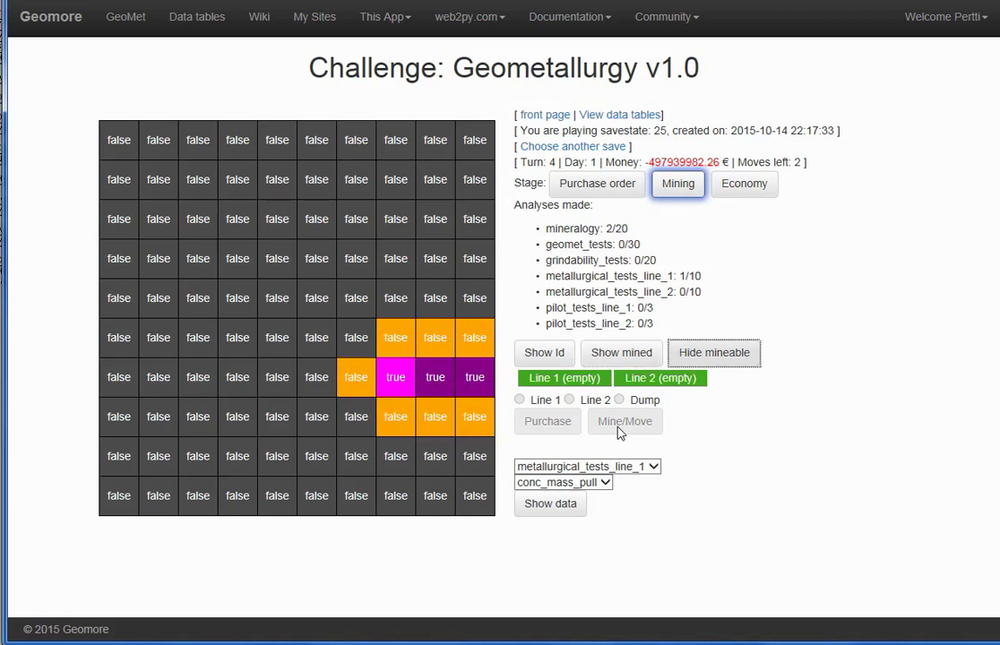
pyautogui.click(355, 375)
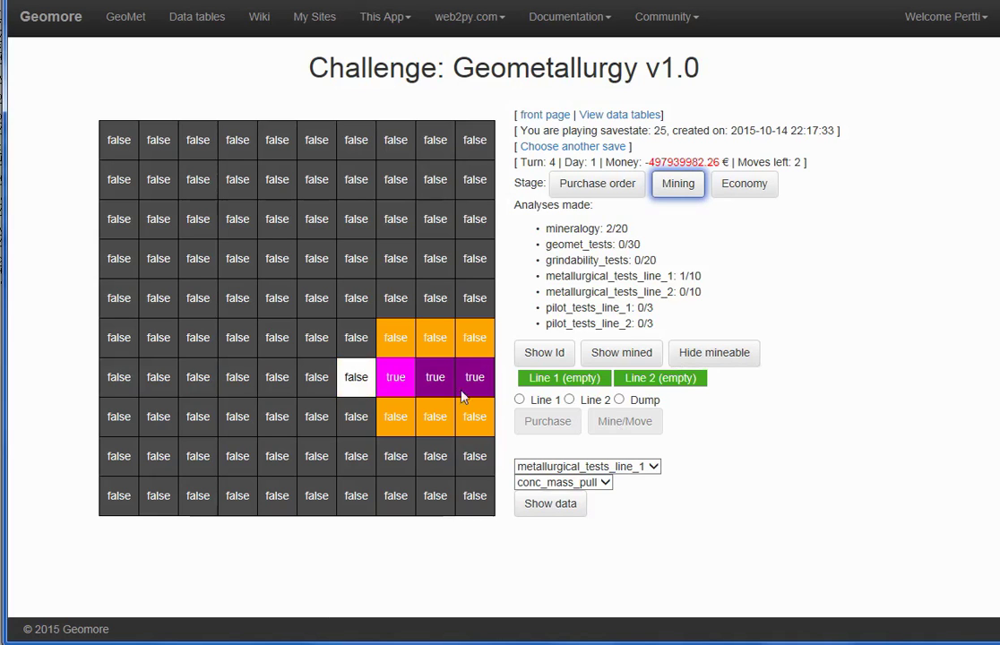
pyautogui.click(519, 399)
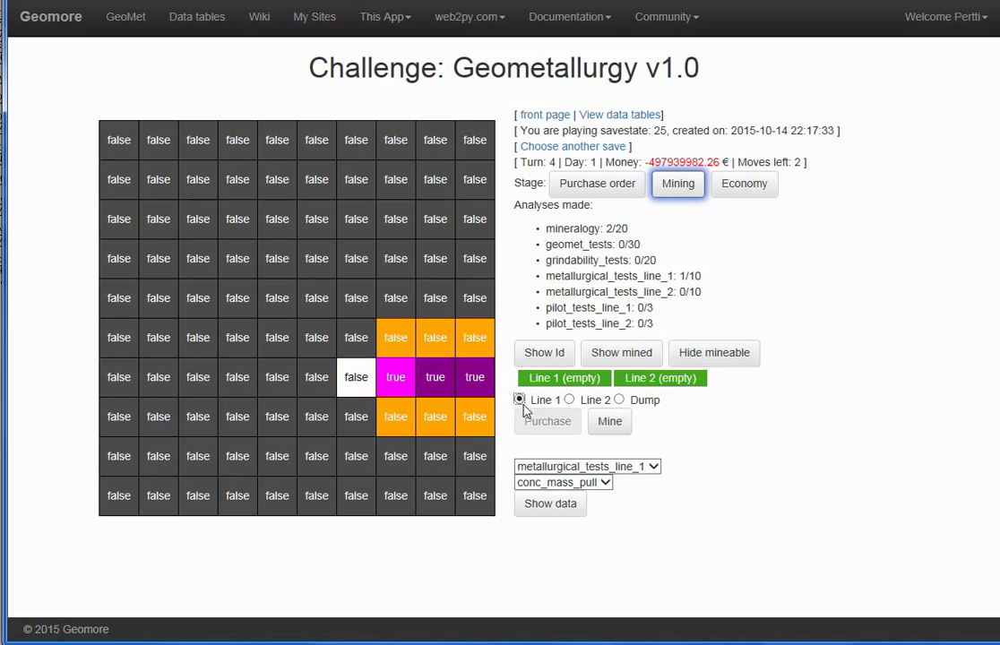
pyautogui.click(616, 431)
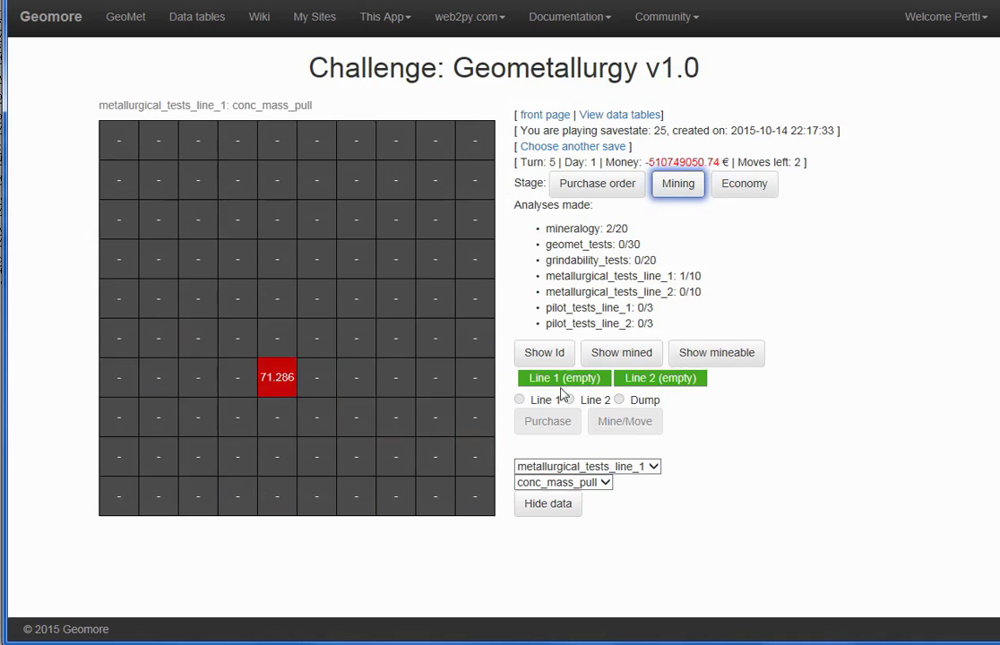
# - Display the four mined blocks, then highlight the newly mineable ones, including row 7, column 6
pyautogui.click(619, 352)
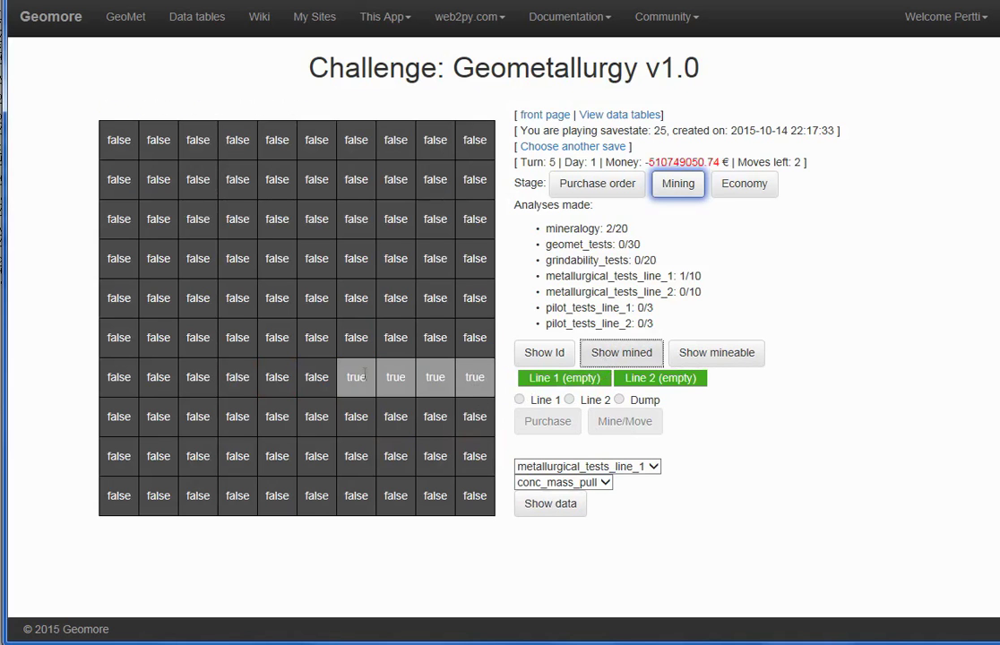
pyautogui.click(680, 352)
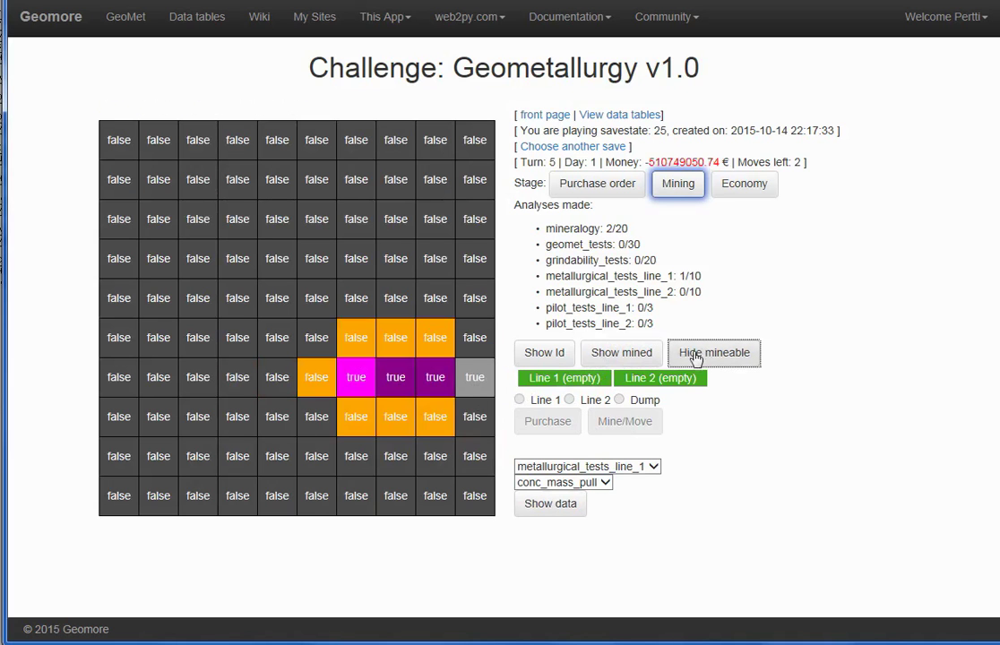